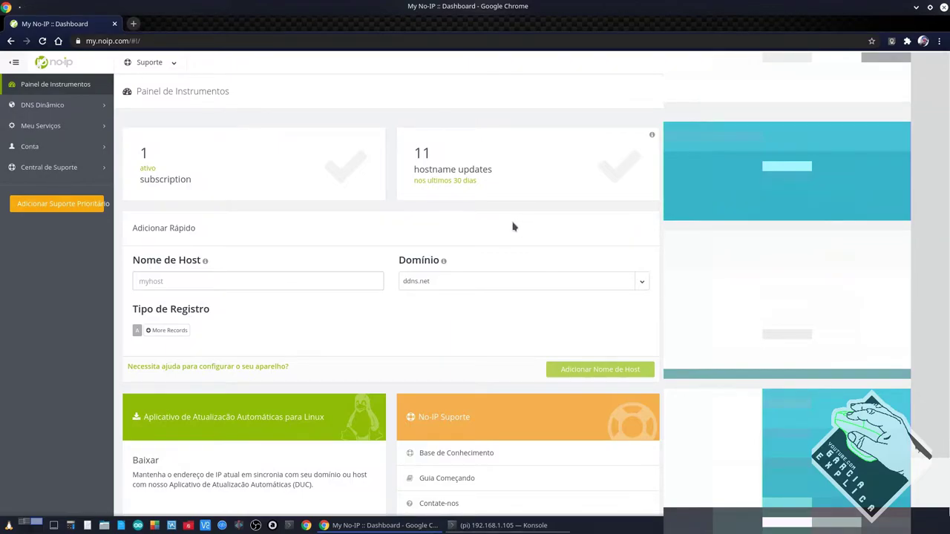
# Start creating a hostname from the No-IP hostnames page and enter "teste" as the host name
pyautogui.click(58, 112)
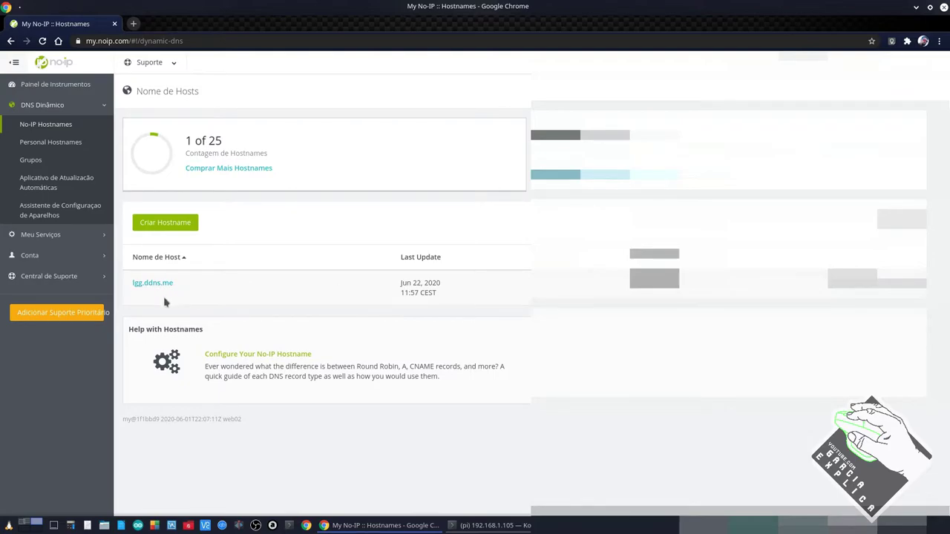
pyautogui.click(176, 226)
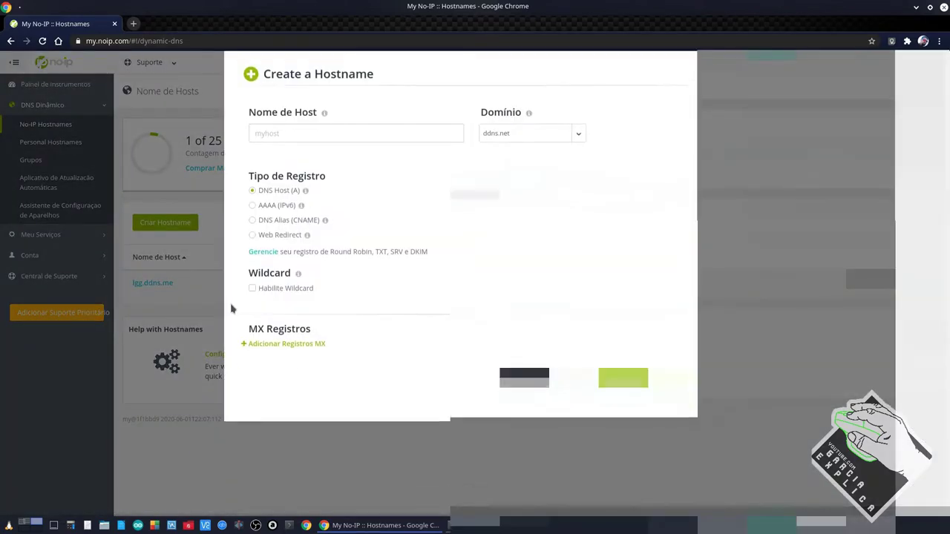
pyautogui.click(283, 154)
pyautogui.write('teste')
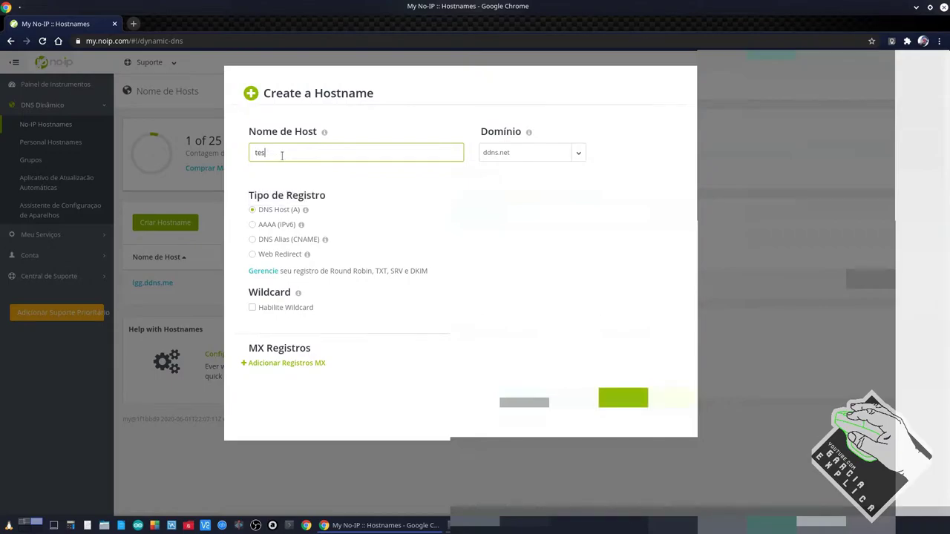
# Browse the available domains for the new hostname, from the free domains through the rest of the list
pyautogui.click(576, 154)
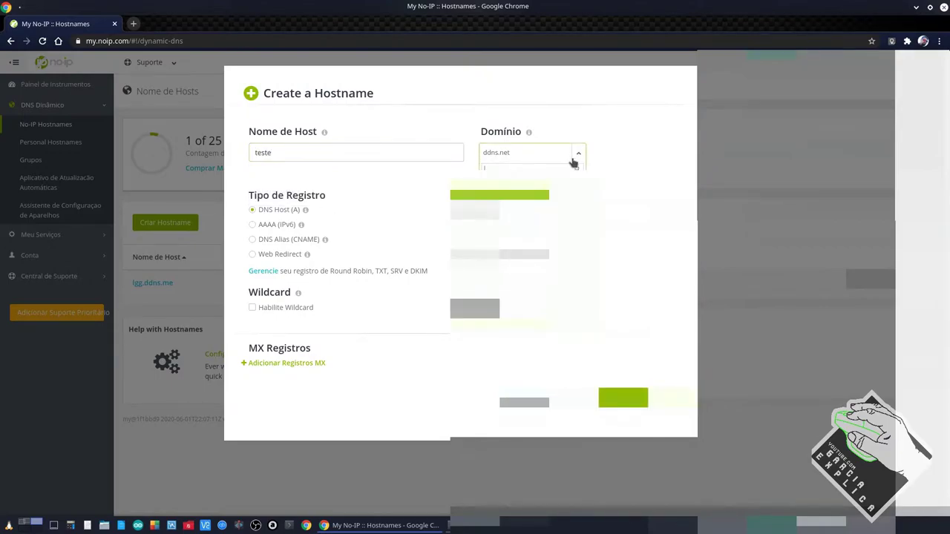
pyautogui.scroll(-1, 532, 203)
pyautogui.scroll(1, 532, 203)
pyautogui.scroll(-1, 533, 203)
pyautogui.scroll(-5, 532, 192)
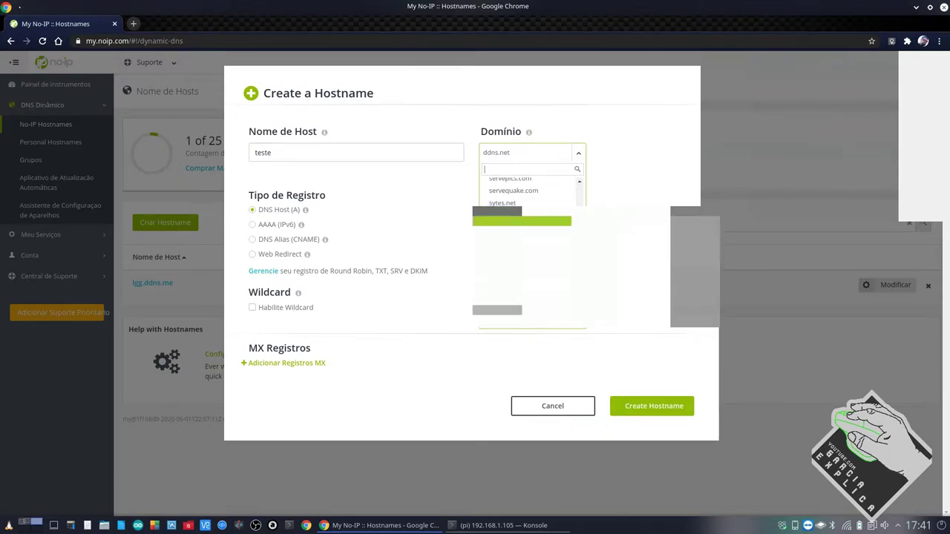
pyautogui.scroll(-1, 532, 191)
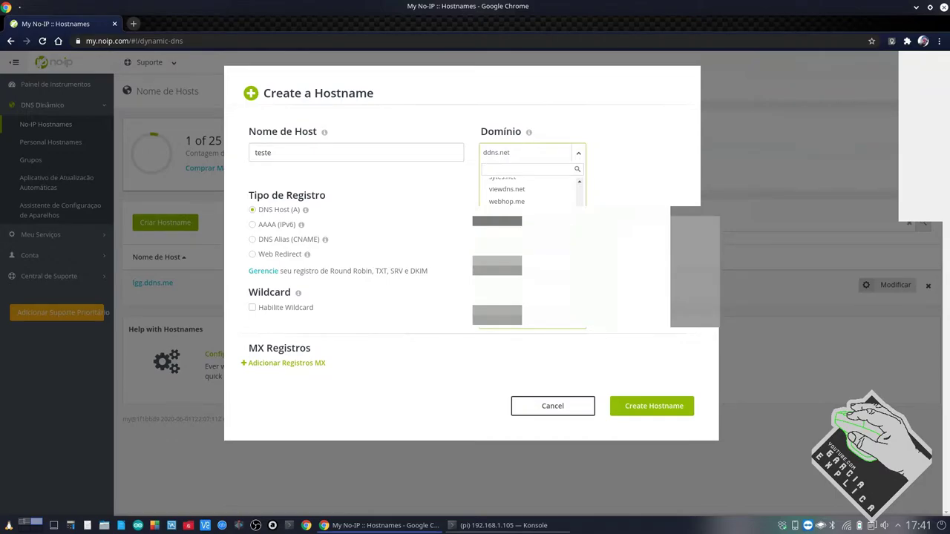
pyautogui.scroll(10, 532, 191)
pyautogui.scroll(-6, 533, 192)
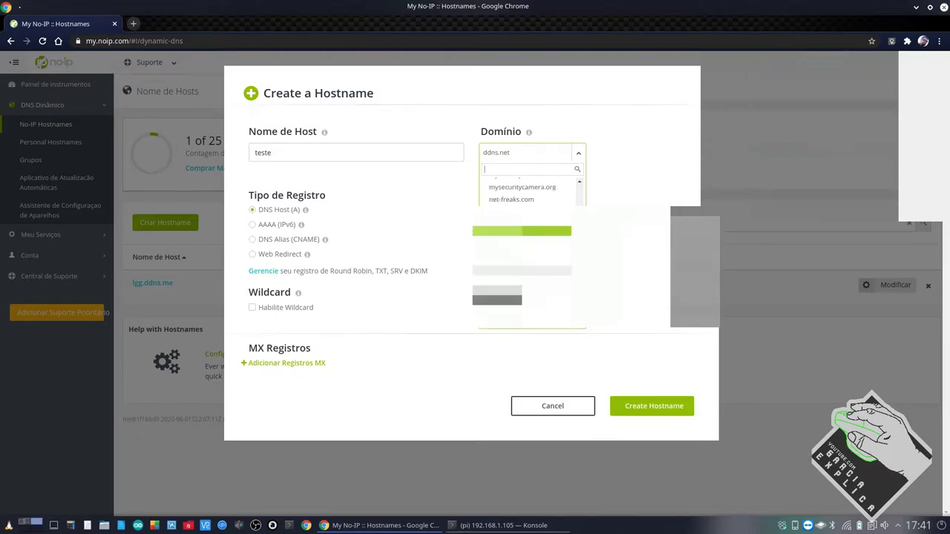
pyautogui.scroll(-2, 532, 191)
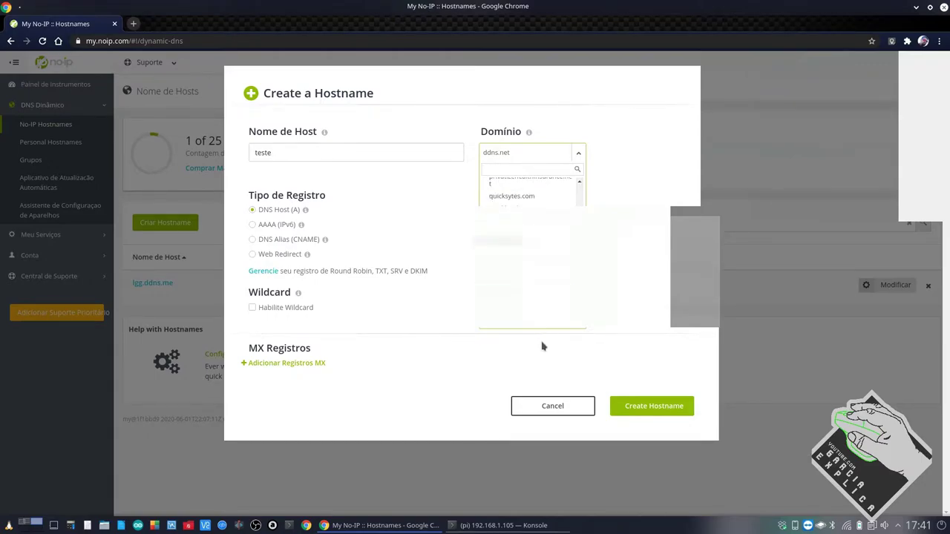
pyautogui.scroll(8, 521, 293)
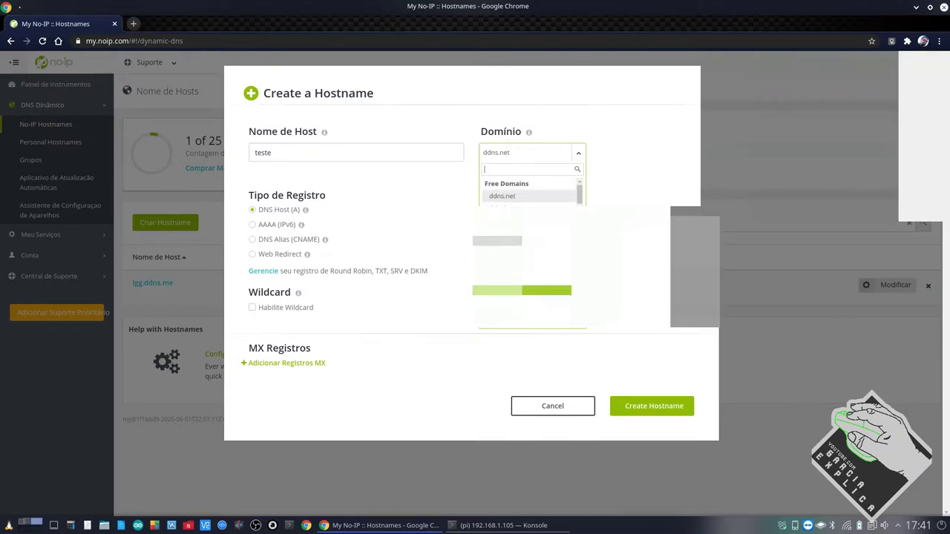
pyautogui.scroll(-1, 522, 293)
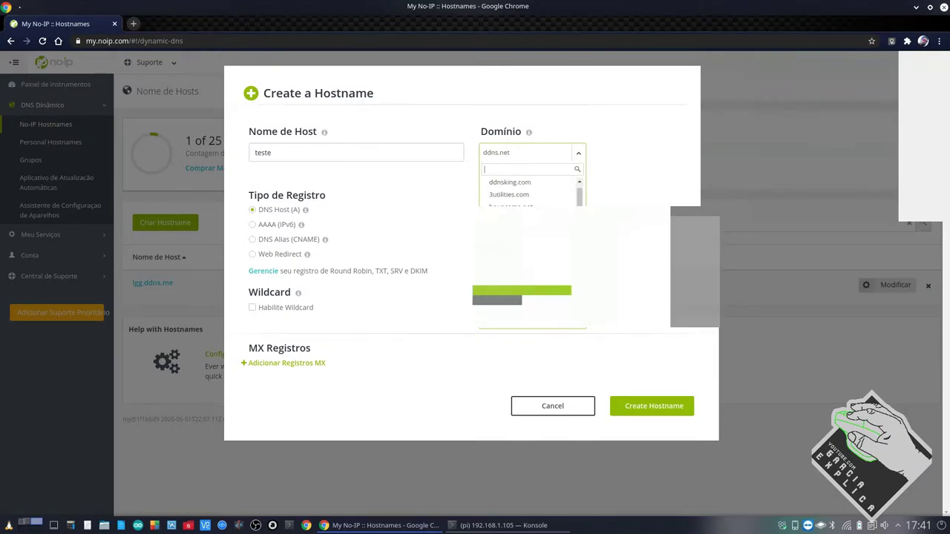
# Visit garciaexplica.rf.gd in a new tab, follow its redirect link to the example site, and close that tab
pyautogui.click(133, 24)
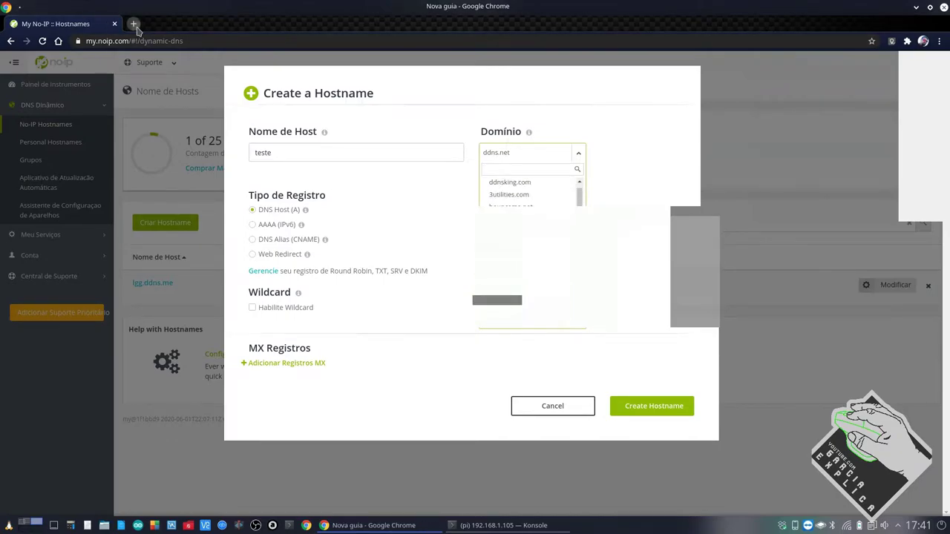
pyautogui.write('g')
pyautogui.press('Return')
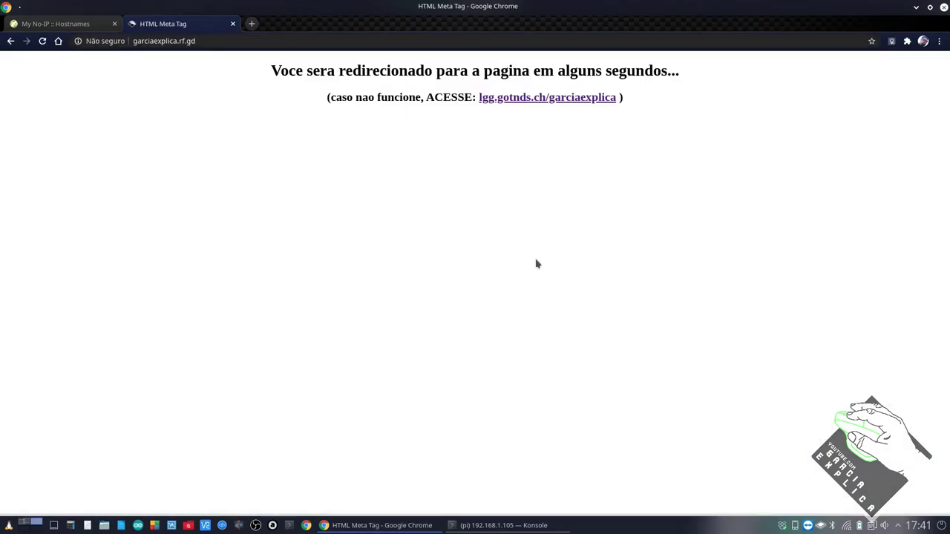
pyautogui.click(488, 101)
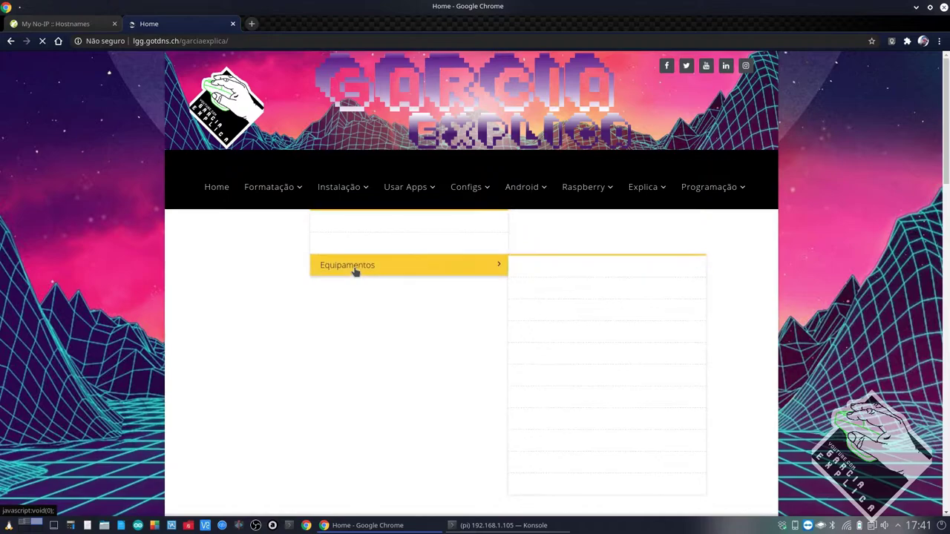
pyautogui.click(238, 42)
pyautogui.click(244, 41)
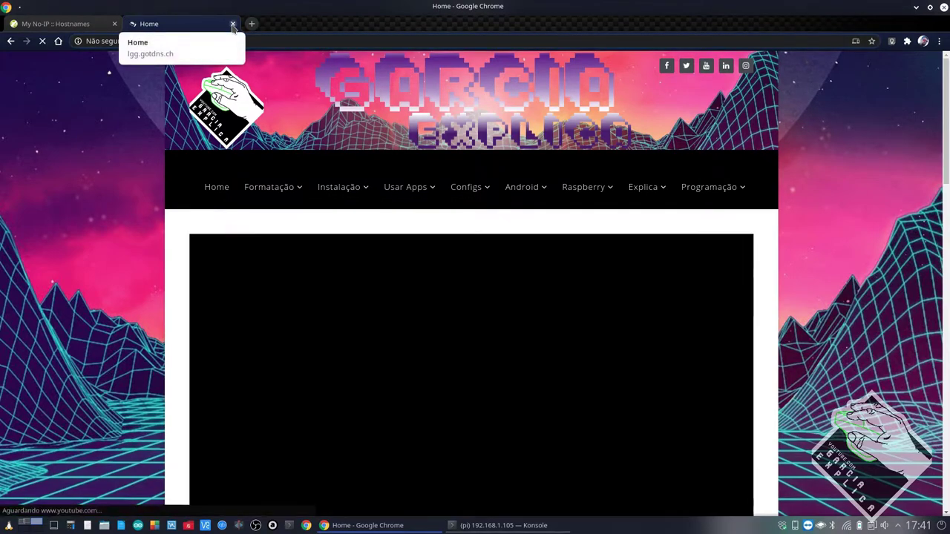
pyautogui.click(233, 24)
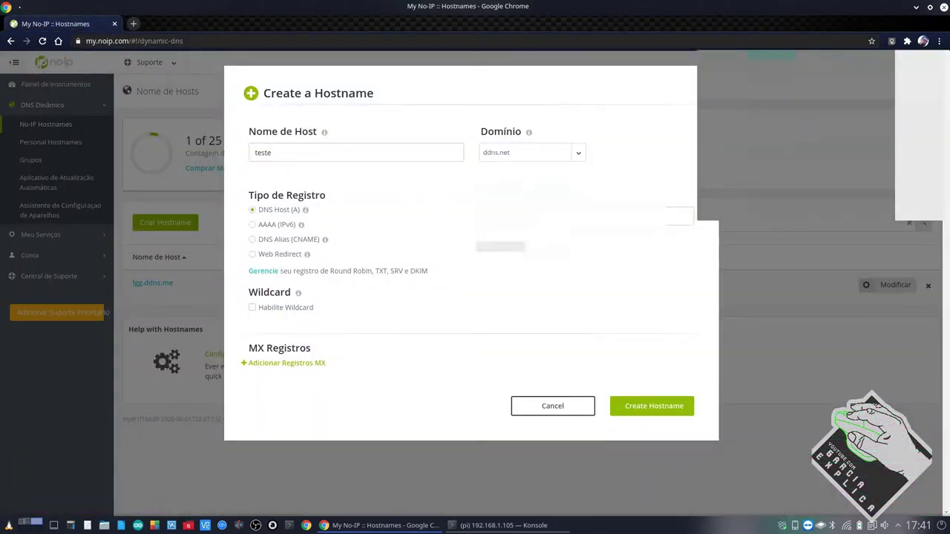
# Change the new hostname's host name to "testege"
pyautogui.click(338, 151)
pyautogui.click(561, 156)
pyautogui.click(438, 156)
pyautogui.write('testege')
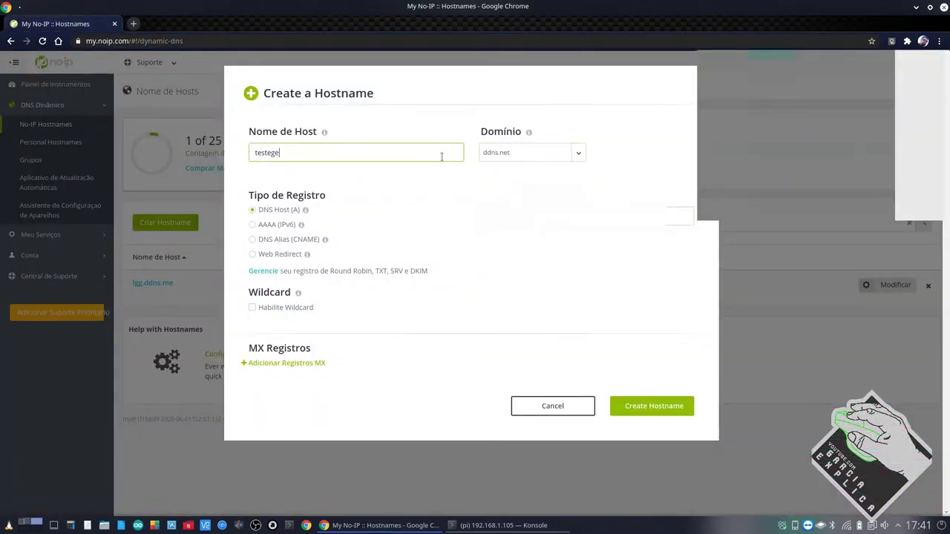
# Select brasilia.me as the domain for the testege host and create the hostname with record type DNS Host (A)
pyautogui.click(569, 156)
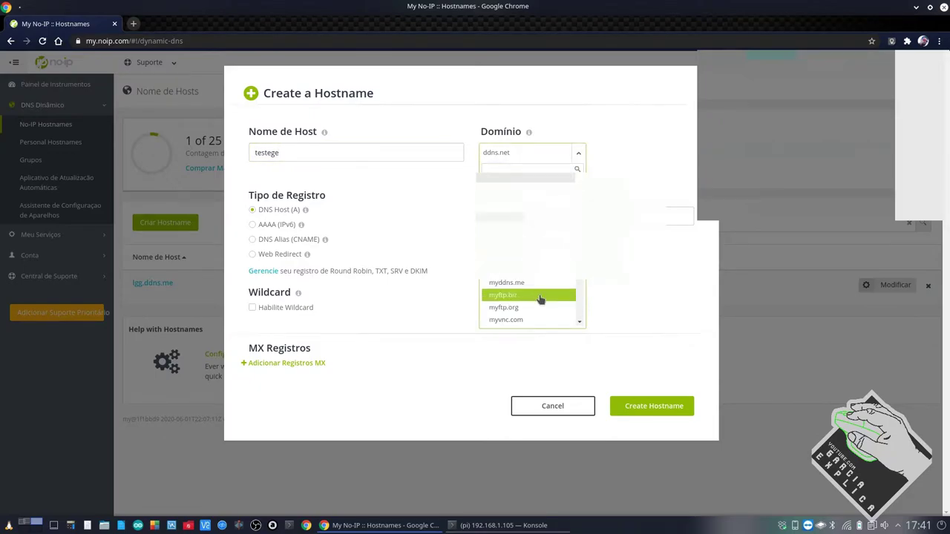
pyautogui.scroll(1, 531, 252)
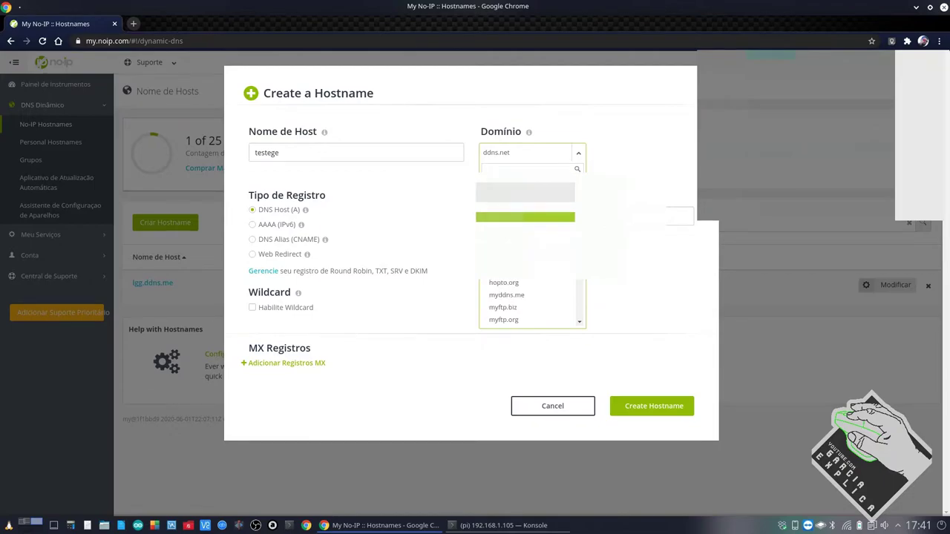
pyautogui.scroll(-6, 532, 252)
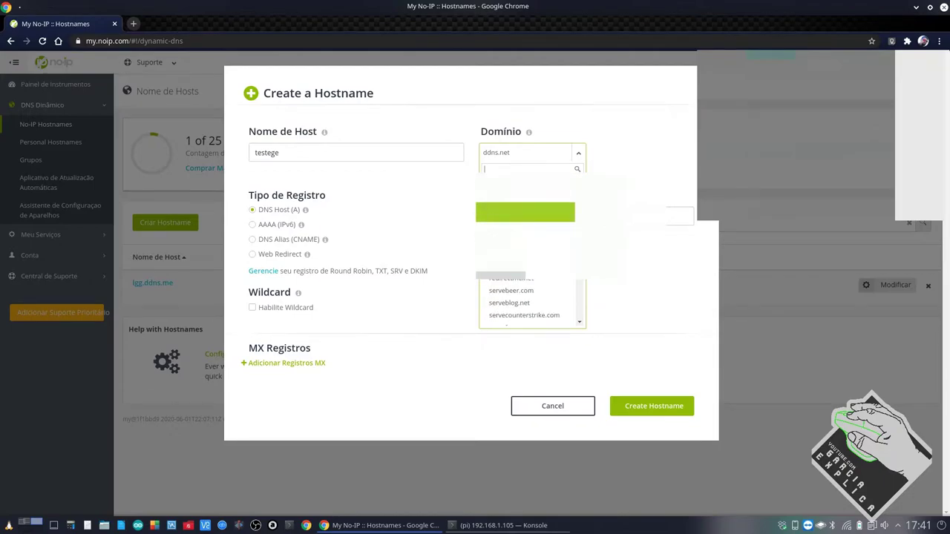
pyautogui.scroll(10, 531, 296)
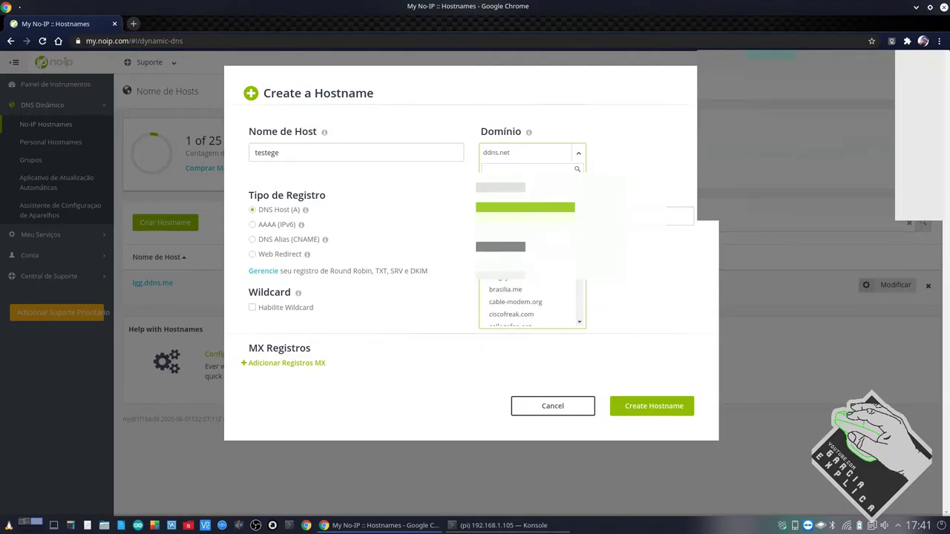
pyautogui.scroll(-2, 531, 305)
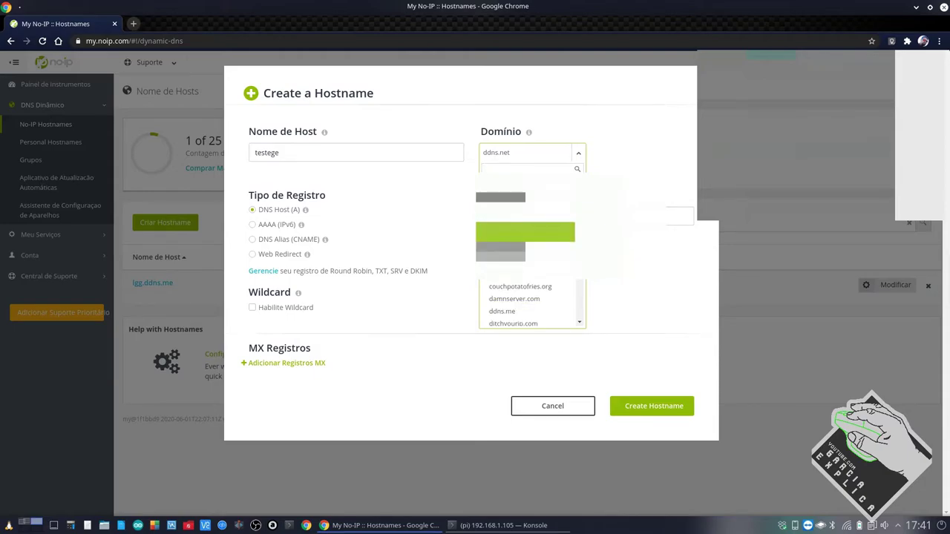
pyautogui.click(512, 236)
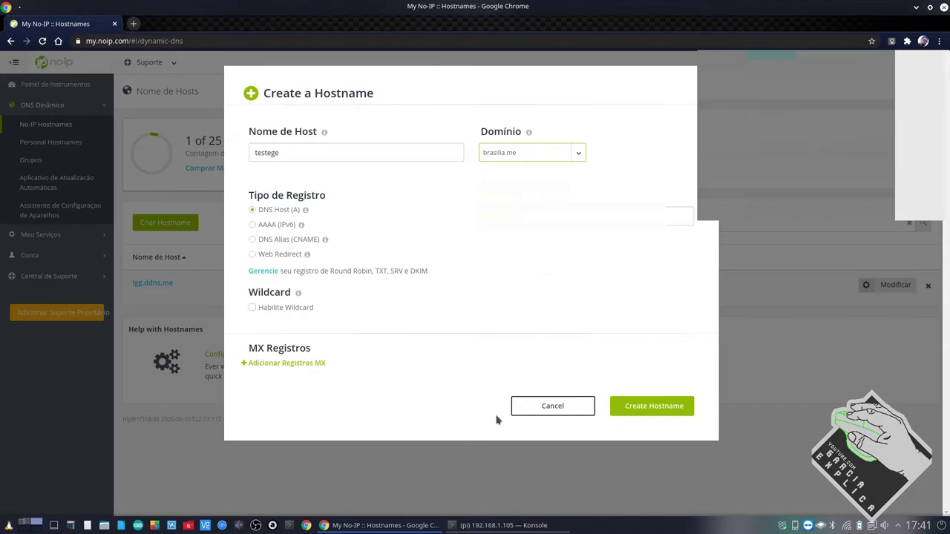
pyautogui.click(643, 413)
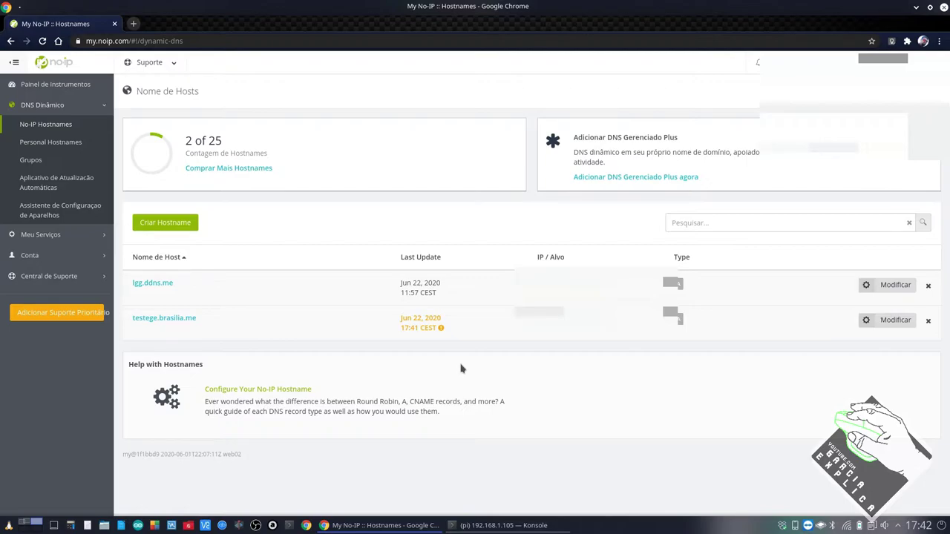
# Highlight the IP / target entries in the hostname list to examine the address of lgg.ddns.me
pyautogui.doubleClick(539, 282)
pyautogui.click(539, 282)
pyautogui.moveTo(538, 312); pyautogui.dragTo(539, 287)
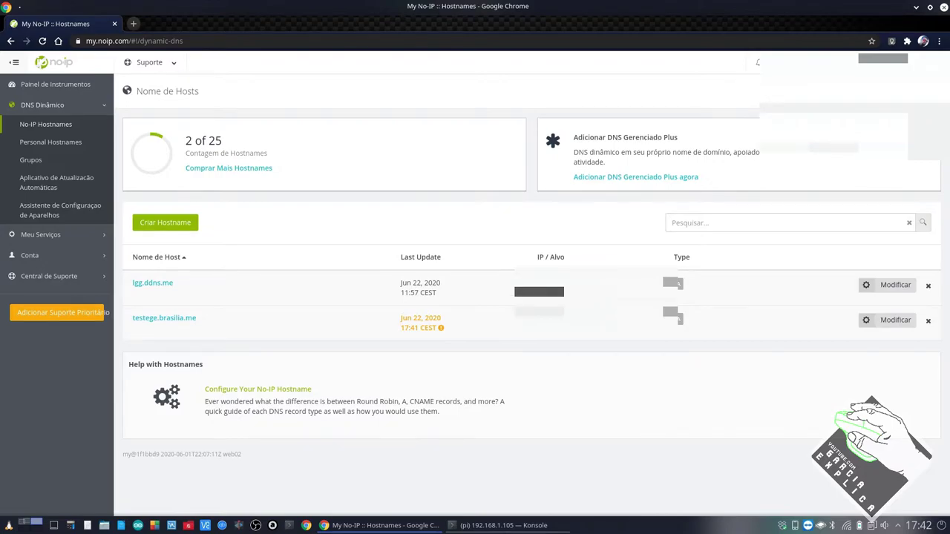
pyautogui.click(539, 287)
pyautogui.doubleClick(539, 282)
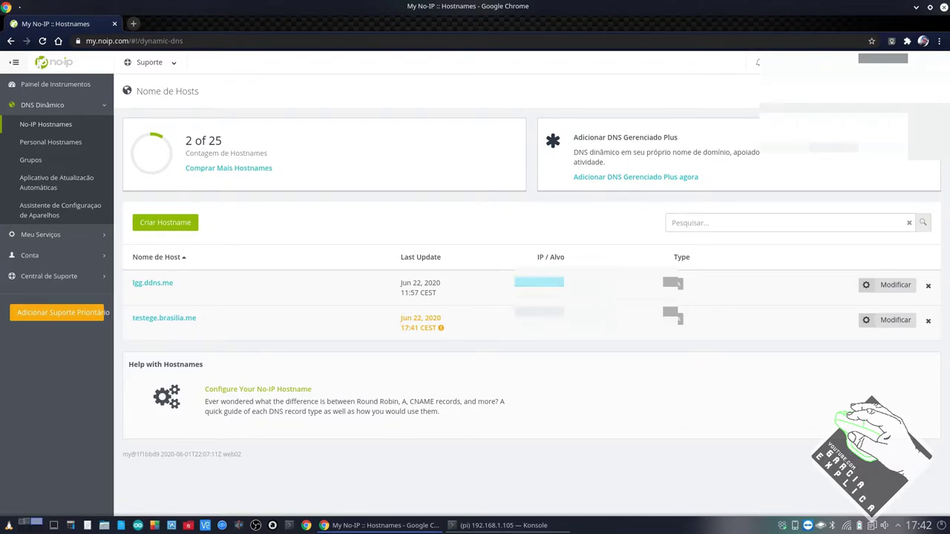
pyautogui.doubleClick(539, 282)
pyautogui.click(539, 282)
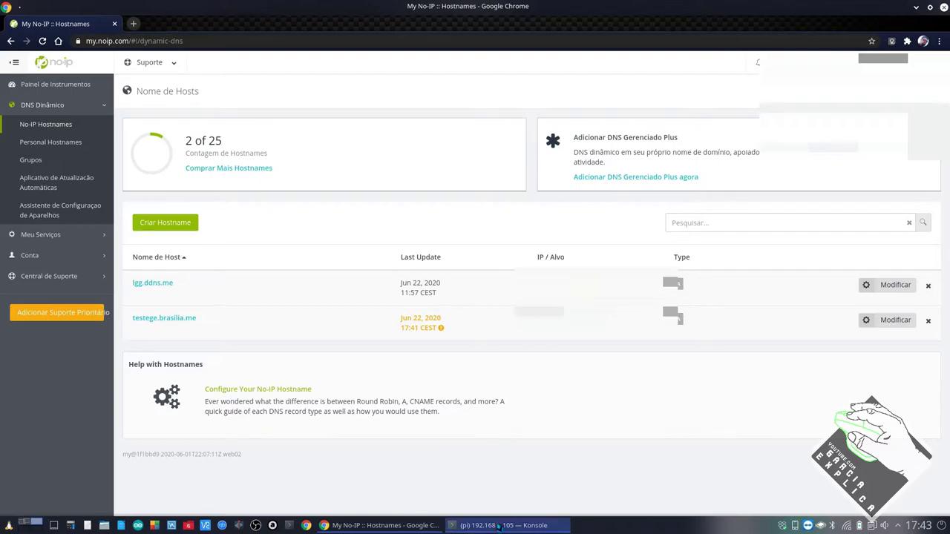
# Open the Dynamic Update Client page, examine its Linux installation instructions, and briefly check the Raspberry Pi terminal in Konsole
pyautogui.click(38, 190)
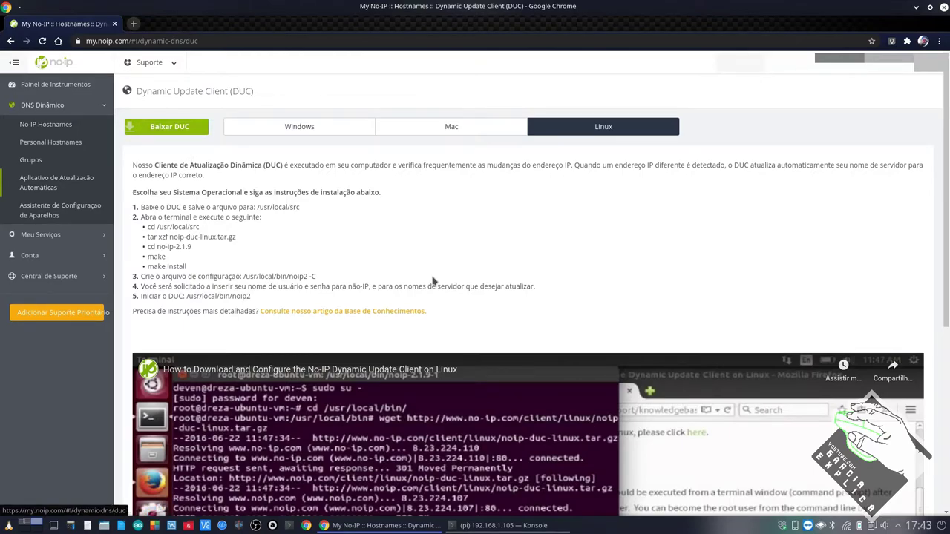
pyautogui.scroll(-4, 433, 281)
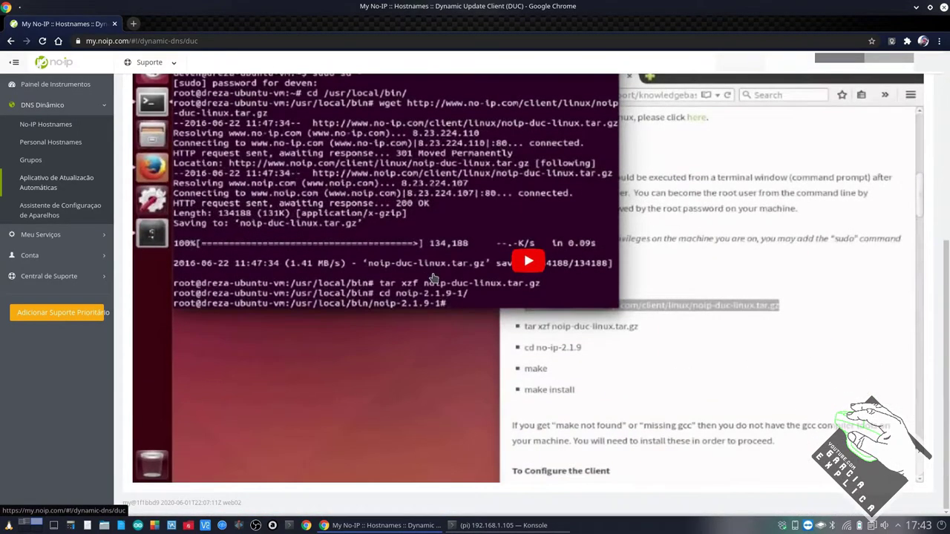
pyautogui.scroll(4, 433, 278)
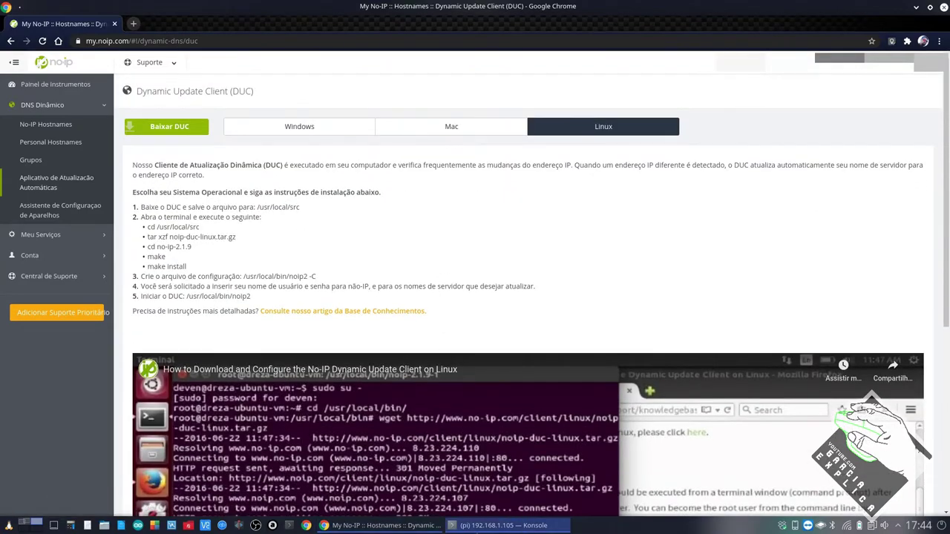
pyautogui.click(480, 525)
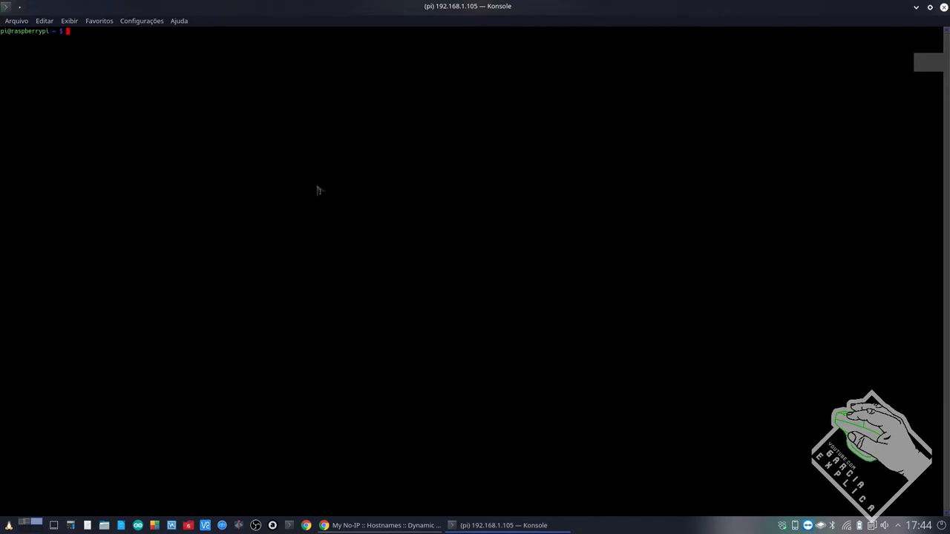
pyautogui.hotkey('alt', 'Tab')
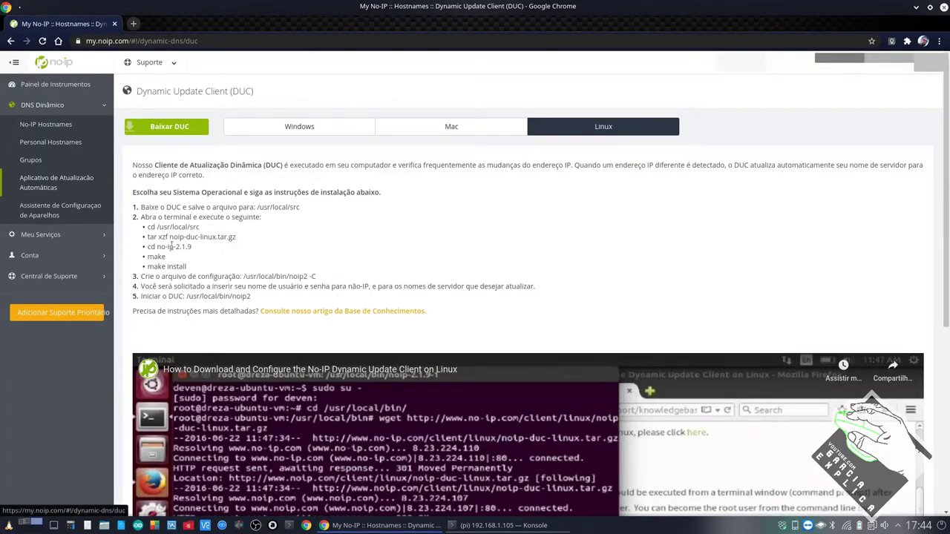
pyautogui.scroll(-3, 197, 257)
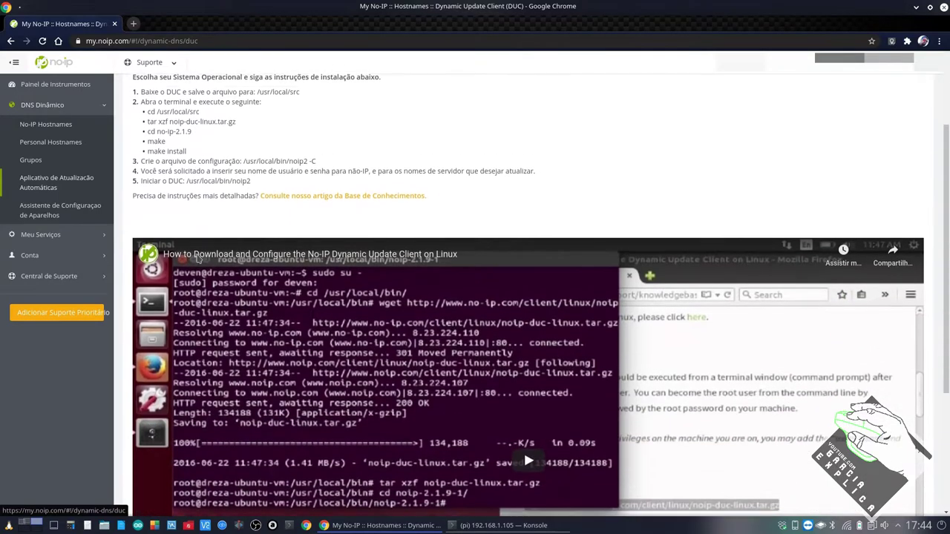
pyautogui.scroll(-1, 199, 256)
pyautogui.scroll(4, 208, 255)
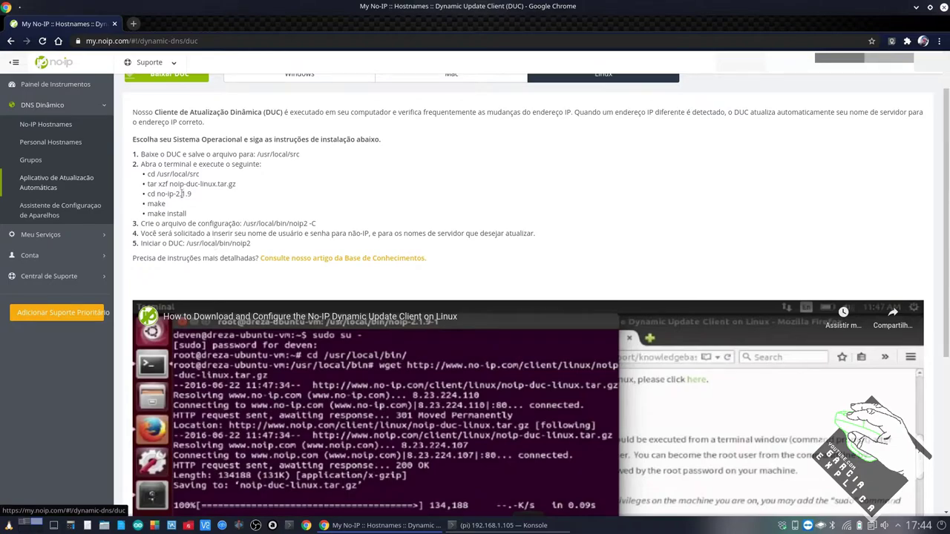
# Highlight and read the five numbered Linux installation steps for the DUC, then clear the selection
pyautogui.moveTo(140, 155); pyautogui.dragTo(374, 248)
pyautogui.click(333, 232)
pyautogui.moveTo(263, 248)
pyautogui.mouseDown()
pyautogui.moveTo(214, 244)
pyautogui.moveTo(141, 181)
pyautogui.moveTo(142, 156)
pyautogui.moveTo(278, 235)
pyautogui.moveTo(280, 250)
pyautogui.mouseUp()
pyautogui.click(152, 156)
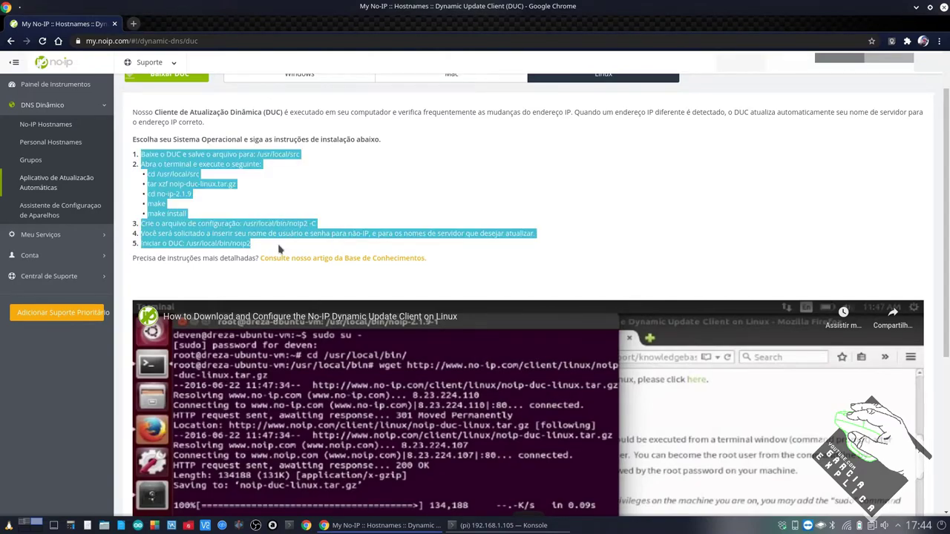
pyautogui.click(276, 245)
pyautogui.scroll(1, 265, 230)
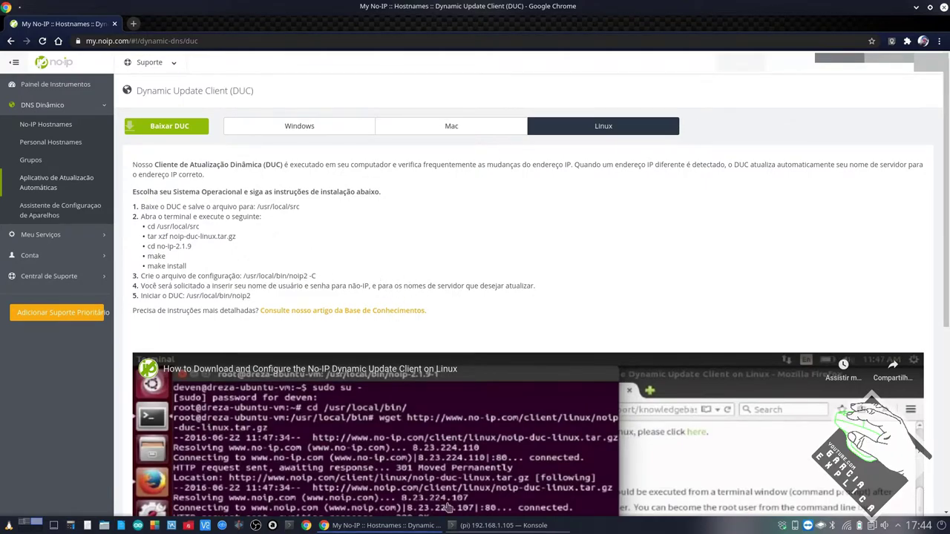
# Switch to the Raspberry Pi terminal in Konsole and list the contents of the home directory
pyautogui.click(504, 526)
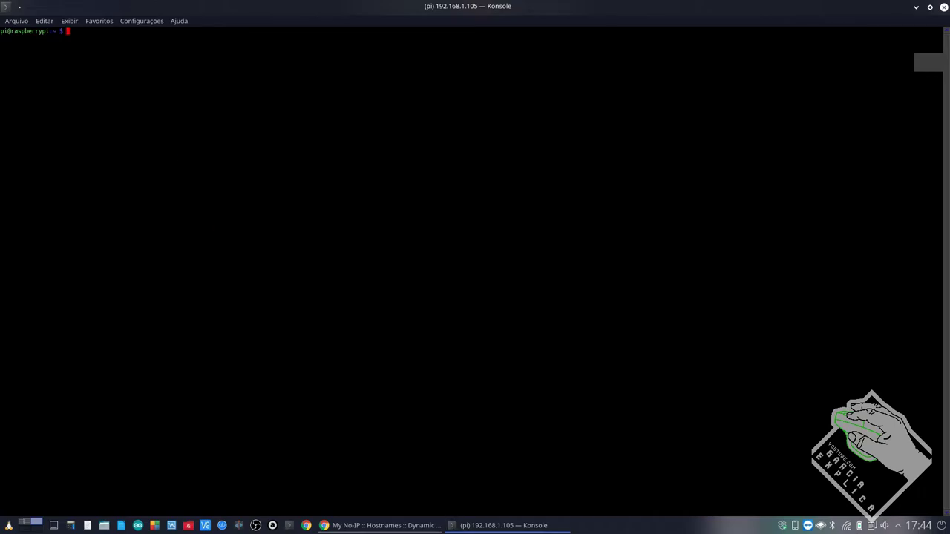
pyautogui.write('ls')
pyautogui.press('Return')
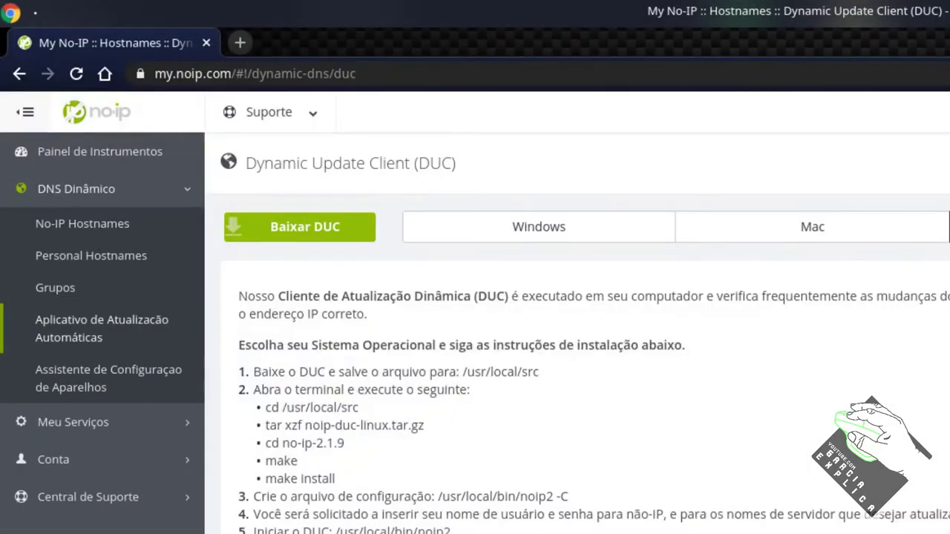
# On the No-IP DUC page in Chrome, highlight the download instruction and copy the link address of the DUC download
pyautogui.doubleClick(262, 372)
pyautogui.moveTo(300, 364); pyautogui.dragTo(533, 398)
pyautogui.click(414, 290)
pyautogui.rightClick(334, 225)
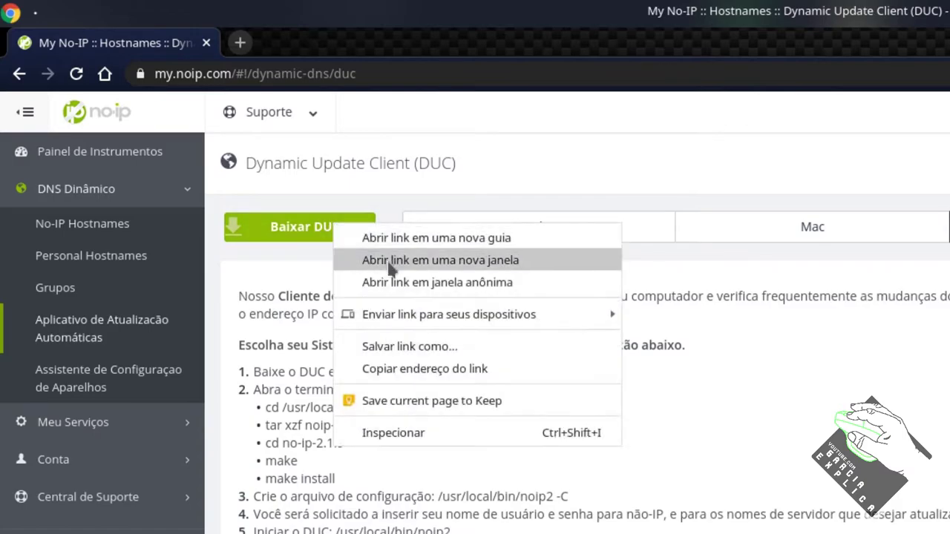
pyautogui.click(452, 370)
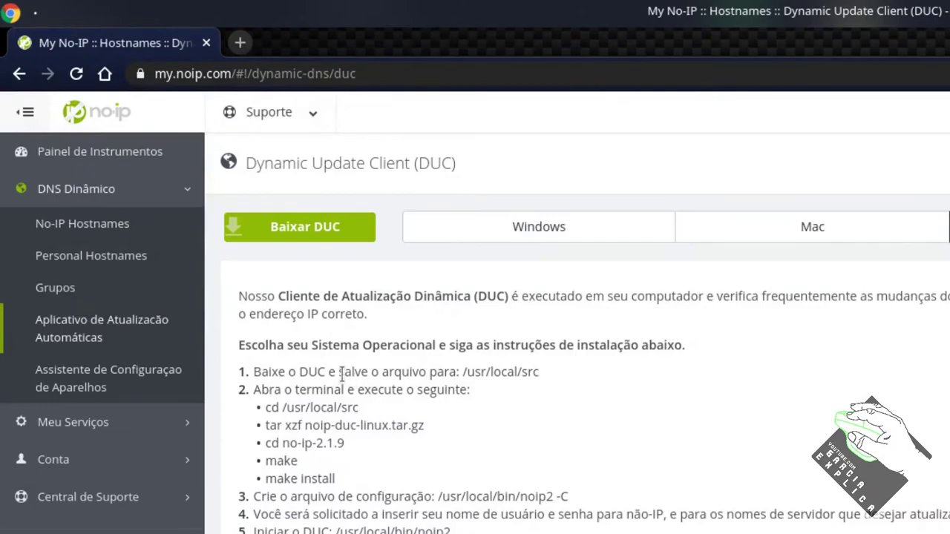
pyautogui.moveTo(342, 375); pyautogui.dragTo(424, 370)
pyautogui.click(477, 388)
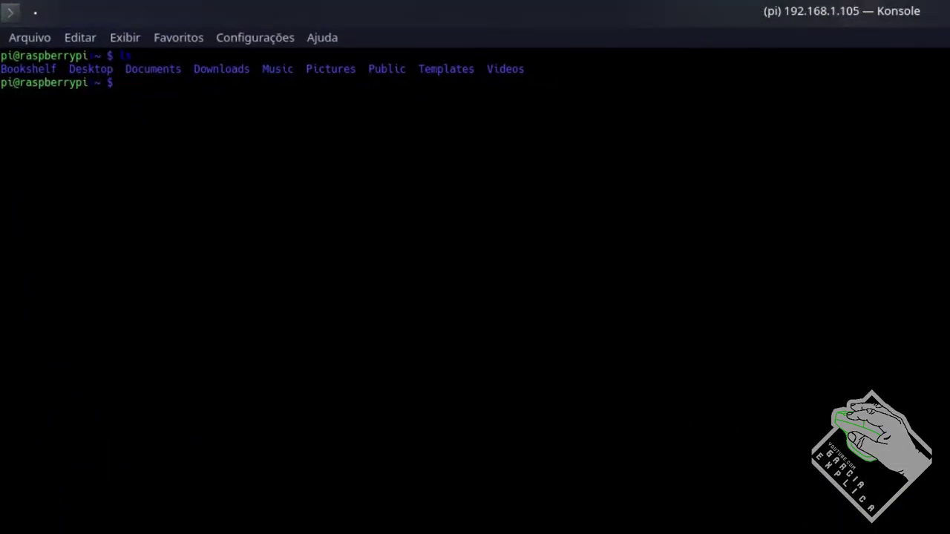
# In the Raspberry Pi terminal, change the working directory to /usr/local/src/
pyautogui.write('cd ')
pyautogui.write('/usr/lib')
pyautogui.write('cal/s')
pyautogui.write('rc/')
pyautogui.press('Return')
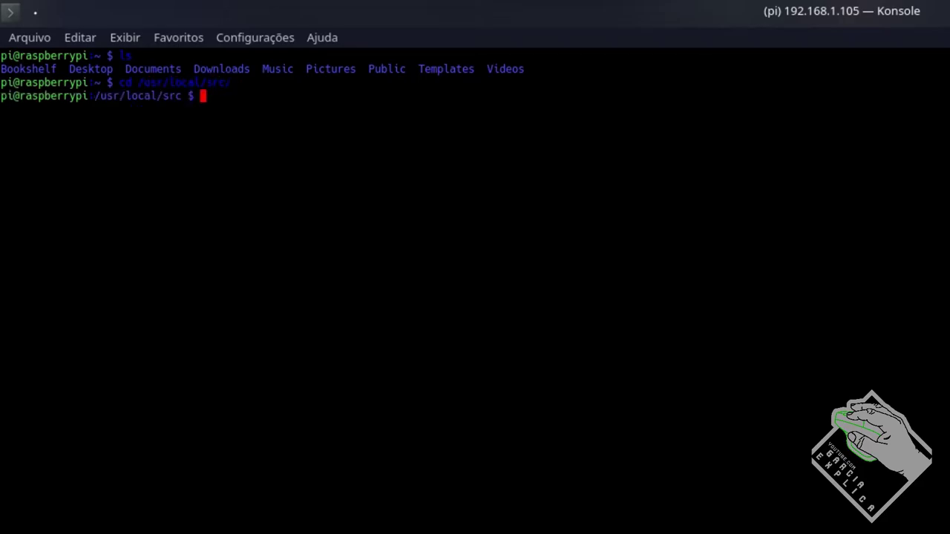
pyautogui.write('sudo wget')
pyautogui.write('https://www.noip.com/client/linux/noip-duc-linux.tar.gz')
pyautogui.press('Return')
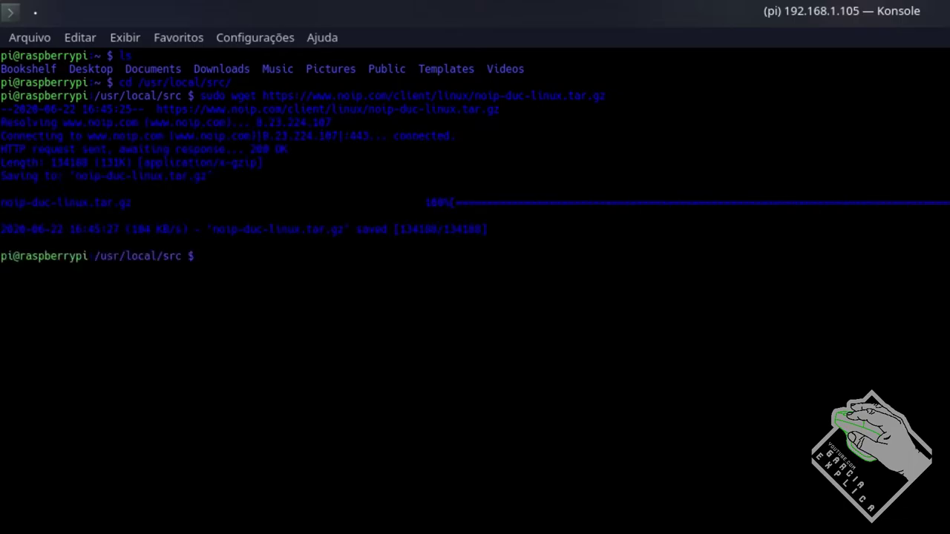
pyautogui.write('ls')
pyautogui.press('Return')
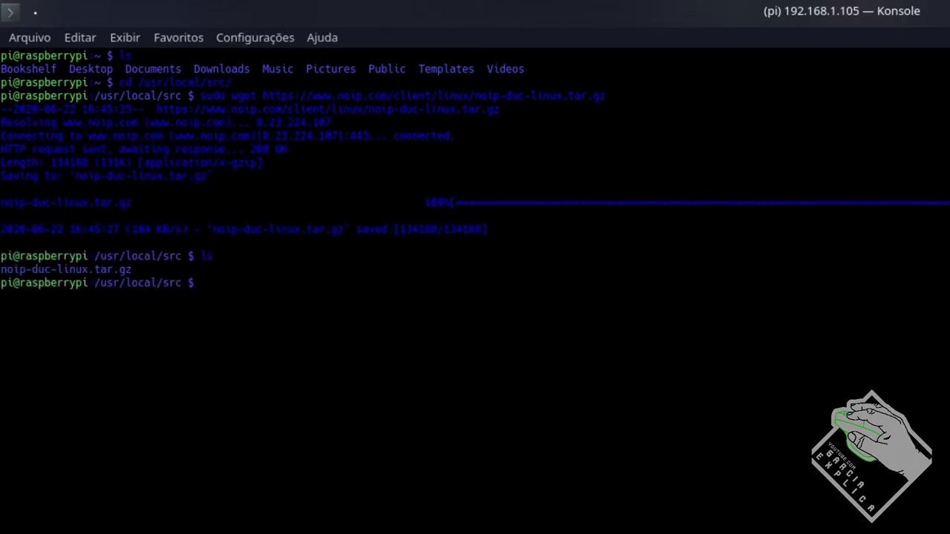
# Return to the DUC page in Chrome and highlight the cd and tar commands of instruction 2 to read them
pyautogui.hotkey('alt', 'Tab')
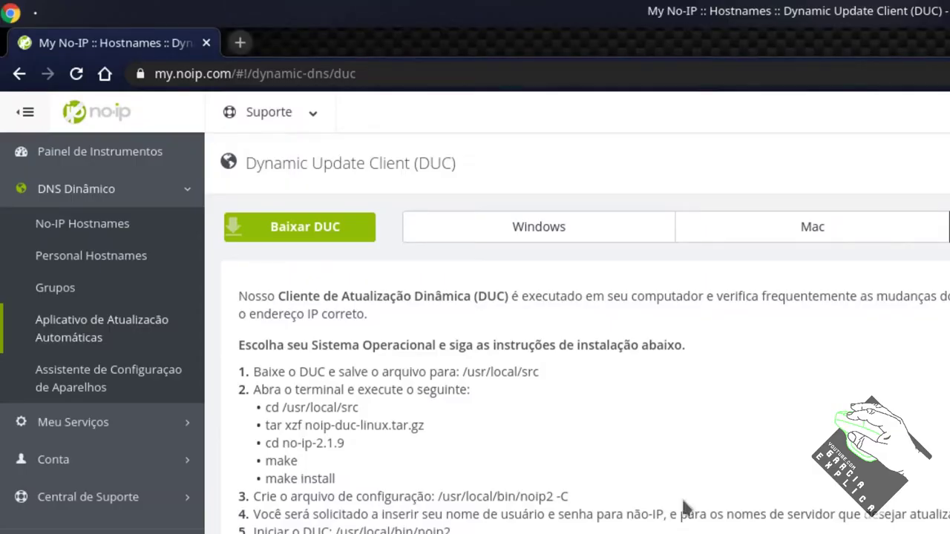
pyautogui.moveTo(284, 408); pyautogui.dragTo(359, 408)
pyautogui.click(371, 403)
pyautogui.moveTo(267, 425); pyautogui.dragTo(301, 425)
pyautogui.click(429, 446)
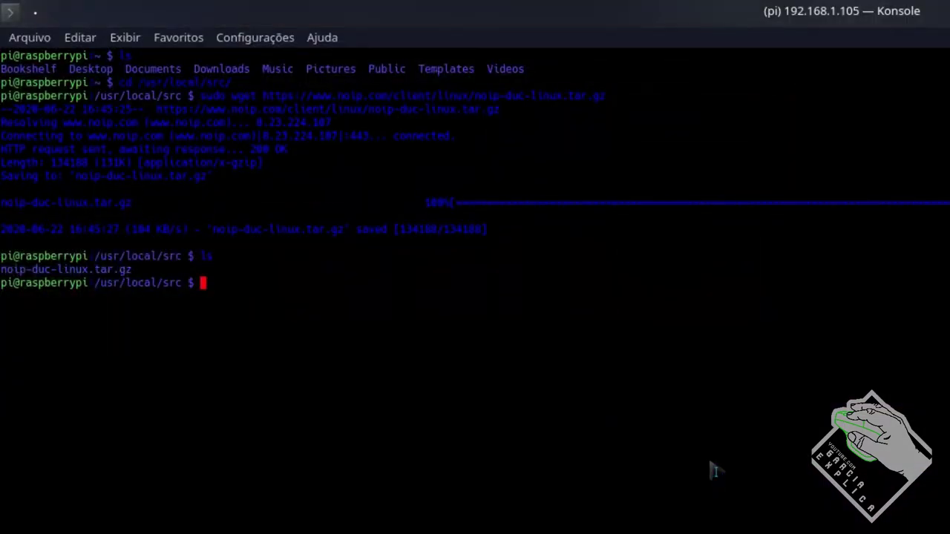
# In the terminal, try to extract noip-duc-linux.tar.gz with tar xzf and to repeat the previous command using sudo !!
pyautogui.write('tar xzf n')
pyautogui.press('Tab')
pyautogui.write('o')
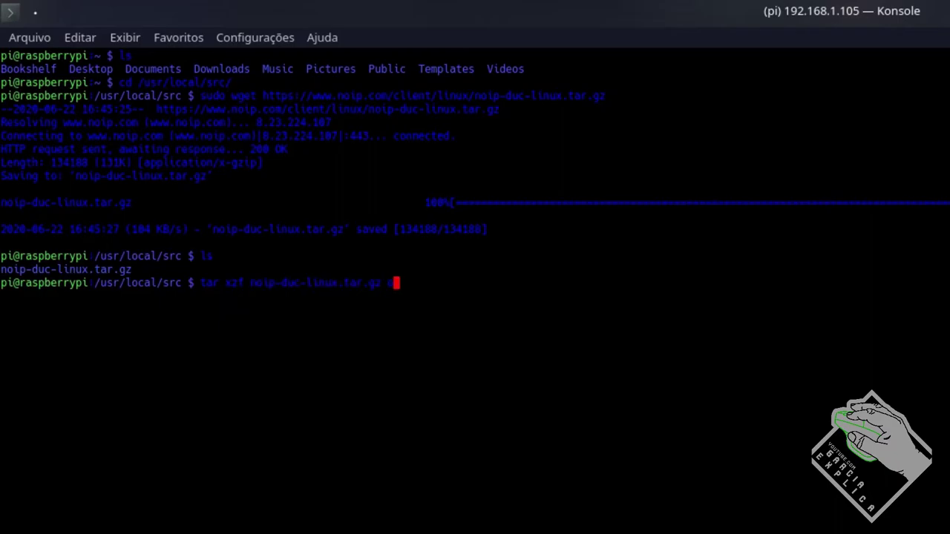
pyautogui.press('BackSpace')
pyautogui.press('BackSpace')
pyautogui.press('Return')
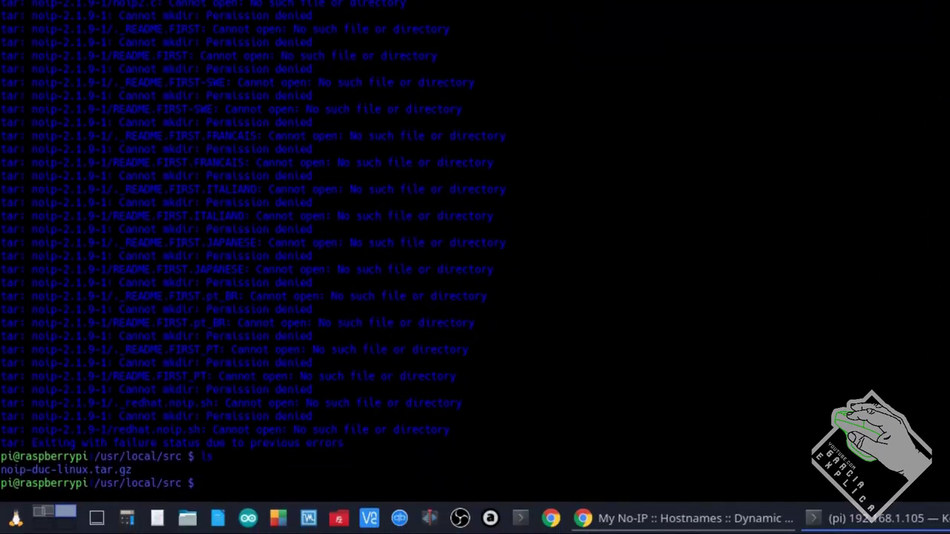
pyautogui.write('sudo !!')
pyautogui.press('Return')
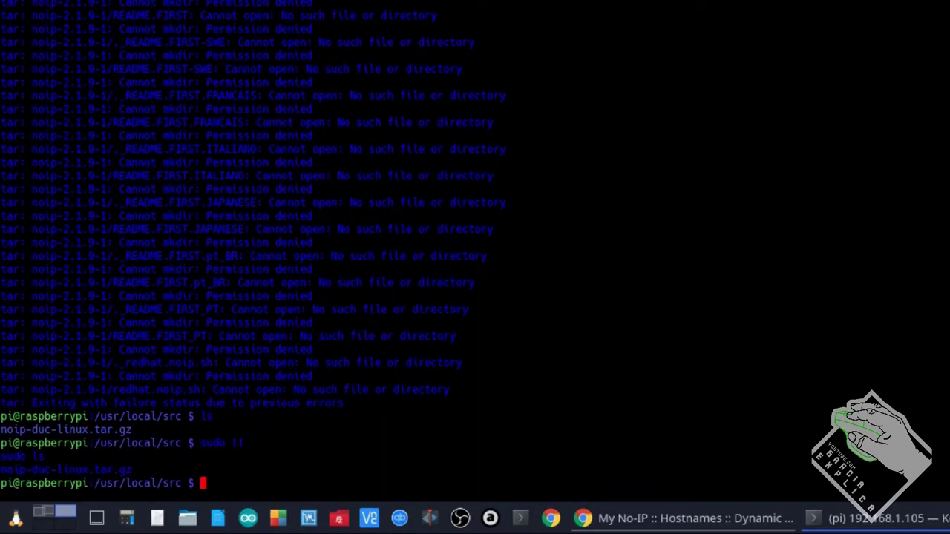
# Extract noip-duc-linux.tar.gz with sudo tar xzf and list the directory contents
pyautogui.press('Up')
pyautogui.press('Up')
pyautogui.press('Up')
pyautogui.press('Home')
pyautogui.write('sudo')
pyautogui.press('Return')
pyautogui.write('ls')
pyautogui.press('Return')
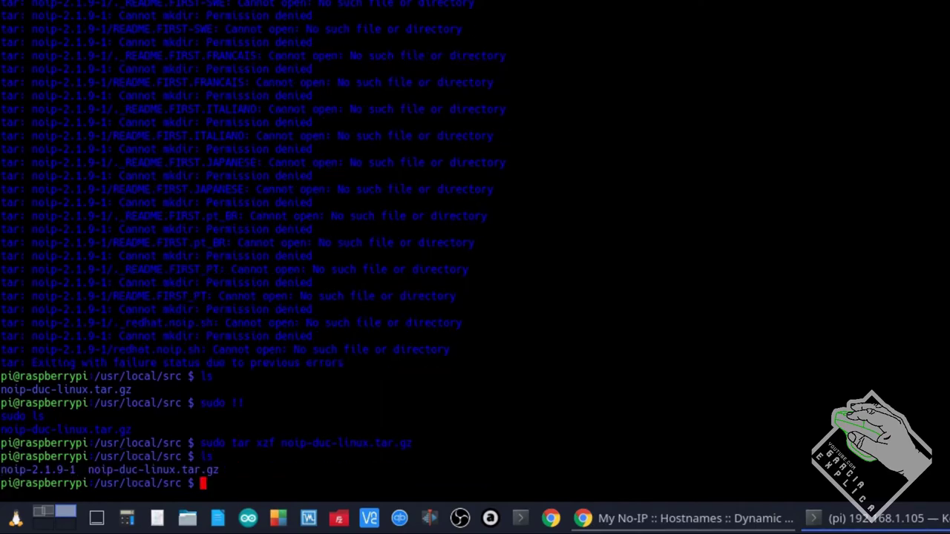
# Change into noip-2.1.9-1/, list its files and compile the client with sudo make
pyautogui.write('cd noip-2.1.9-1/')
pyautogui.press('Return')
pyautogui.write('ls')
pyautogui.press('Return')
pyautogui.write('sudo make')
pyautogui.press('Return')
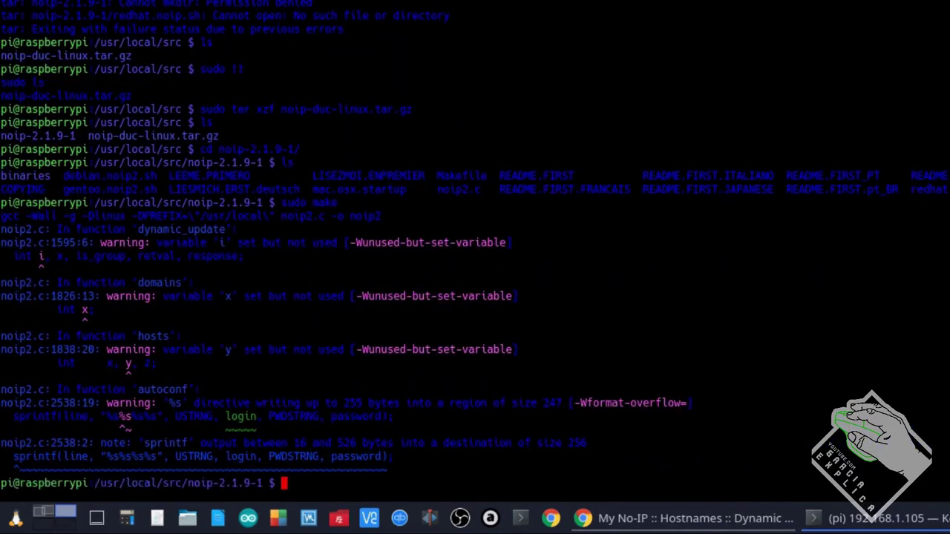
# Run sudo make install and enter the No-IP account's login e-mail and password
pyautogui.write('sudo make install')
pyautogui.press('Return')
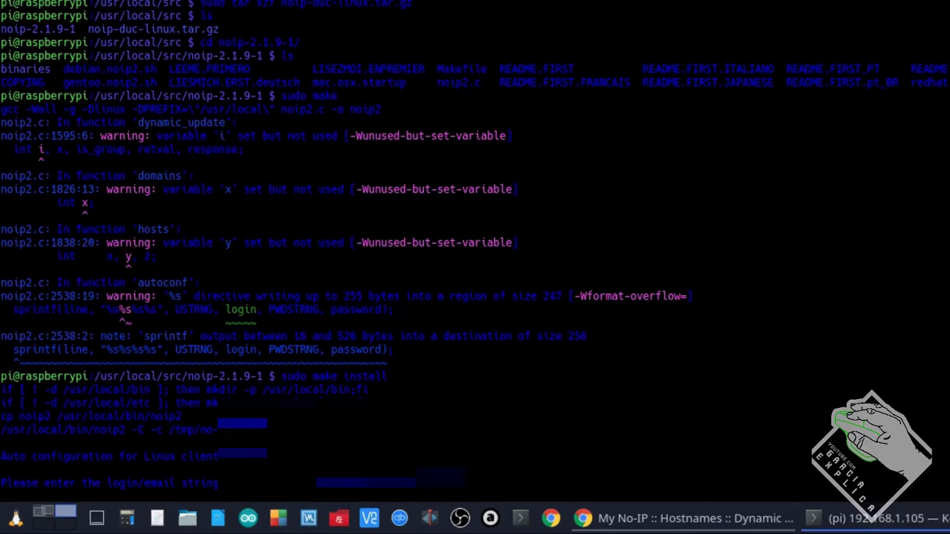
pyautogui.press('Return')
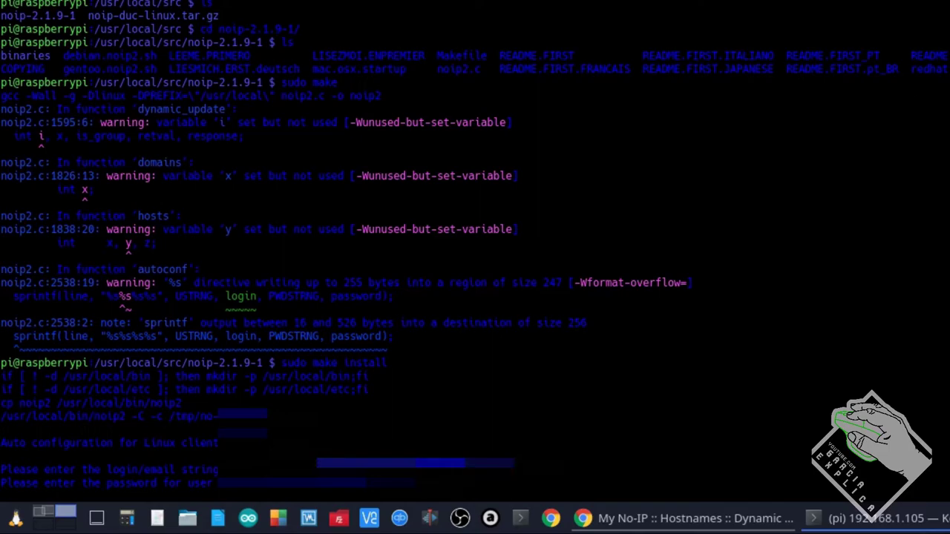
pyautogui.press('Return')
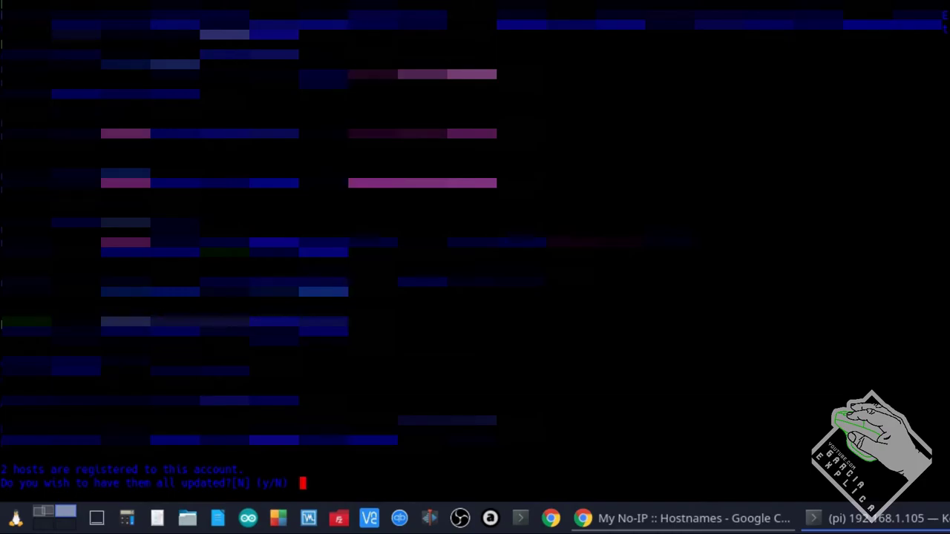
# Configure the client to update only testege.brasilia.me, declining the update of all hosts and of lgg.ddns.me
pyautogui.write('n')
pyautogui.press('Return')
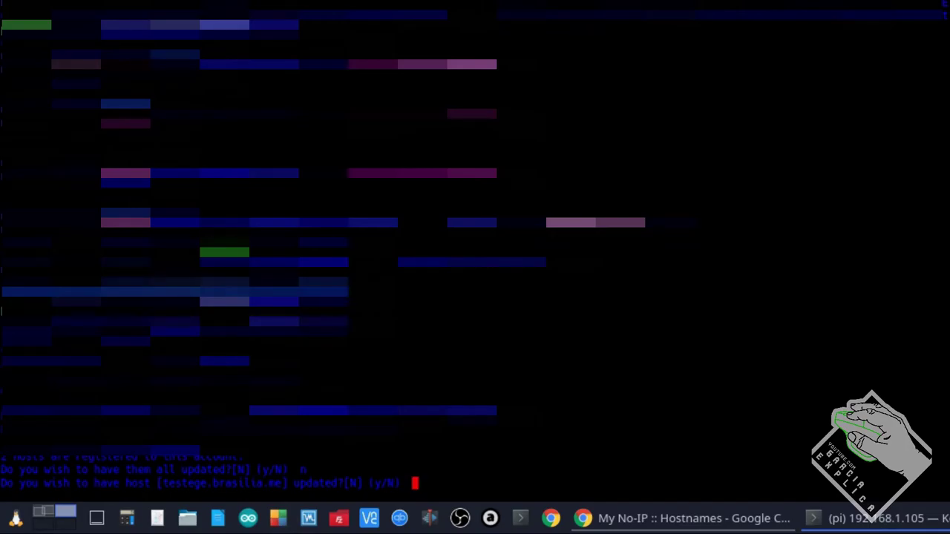
pyautogui.write('y')
pyautogui.press('Return')
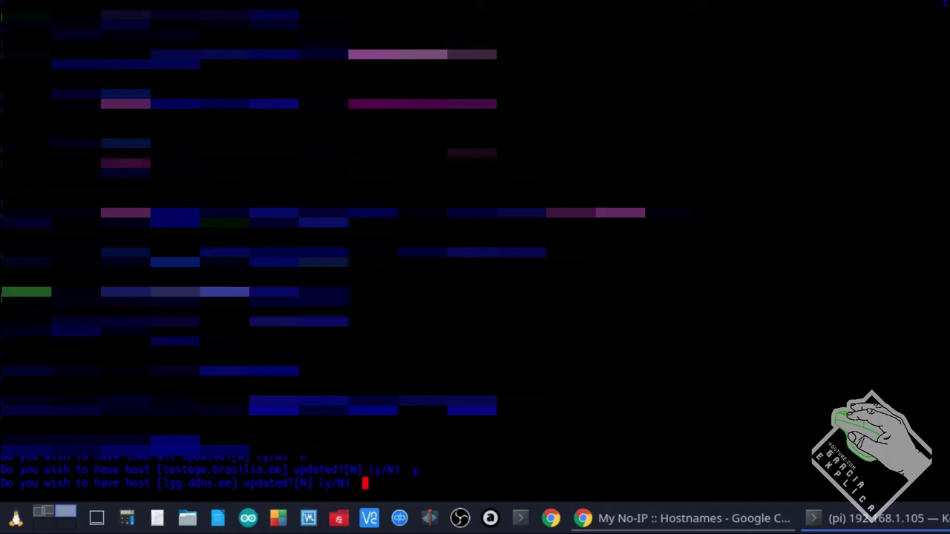
pyautogui.write('n')
pyautogui.press('Return')
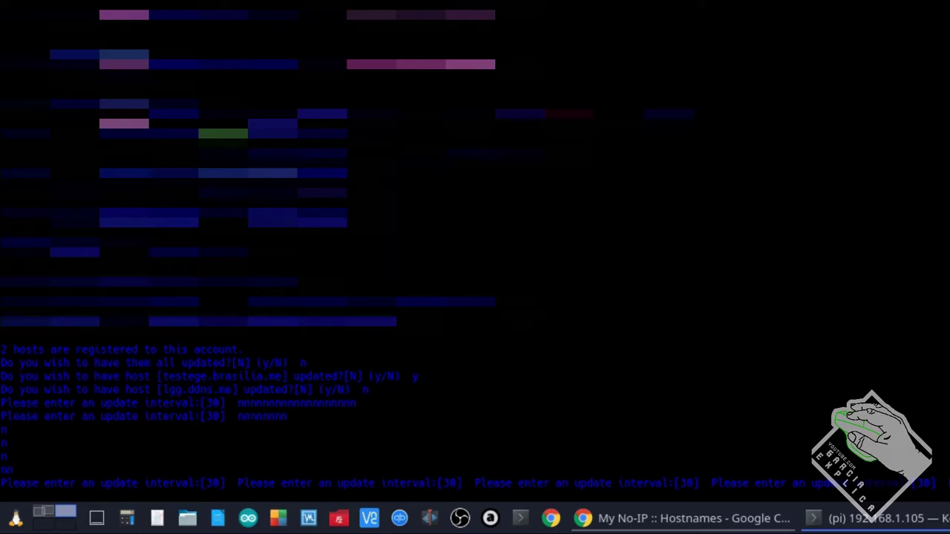
# Finish the client configuration with the default update interval of 30 and nothing run at successful update, clearing stray characters from the prompt
pyautogui.press('Return')
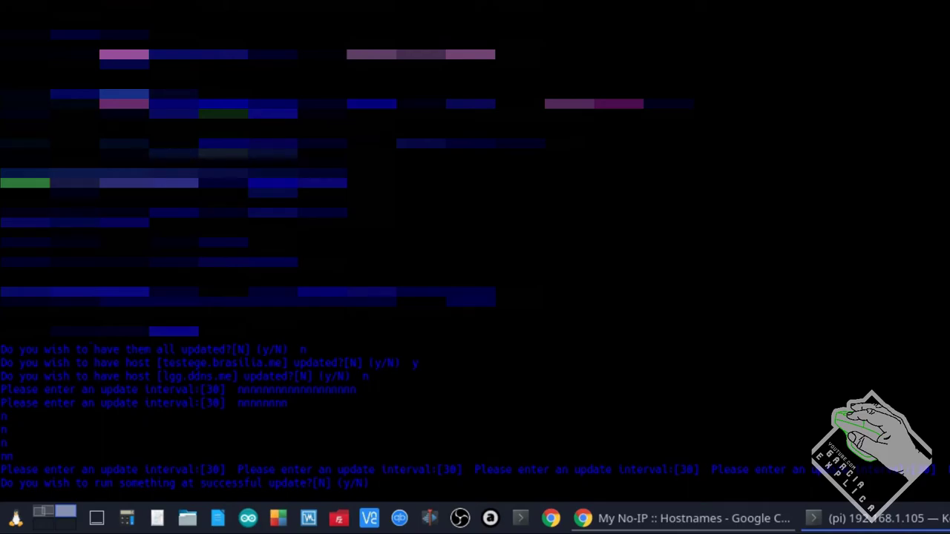
pyautogui.press('Return')
pyautogui.write('nnnnnnn')
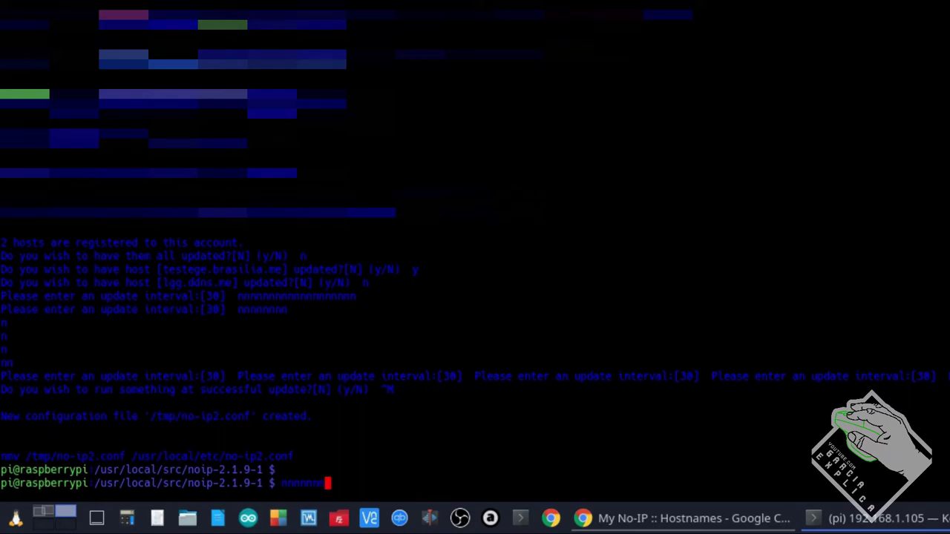
pyautogui.press('BackSpace')
pyautogui.press('BackSpace')
pyautogui.press('BackSpace')
pyautogui.press('BackSpace')
pyautogui.press('BackSpace')
pyautogui.press('BackSpace')
pyautogui.press('BackSpace')
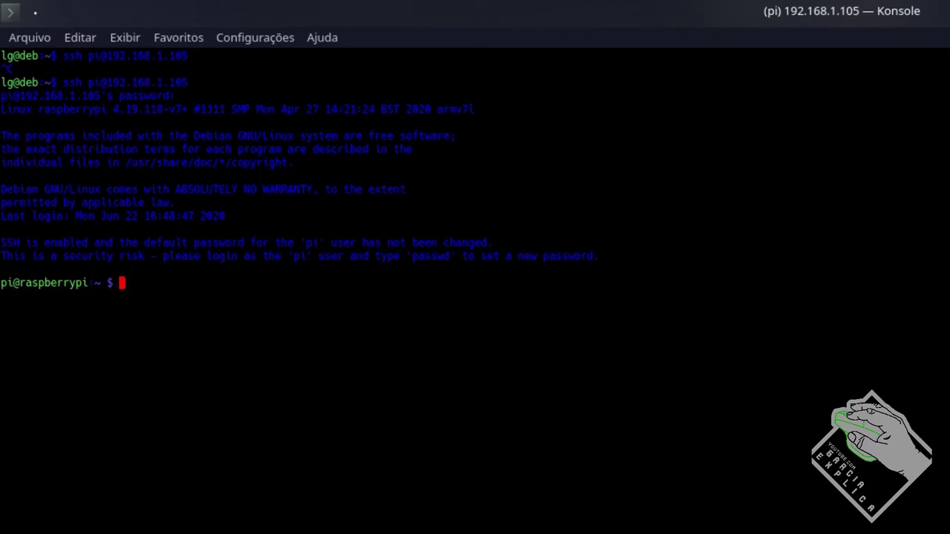
pyautogui.write('sudo systntab -')
pyautogui.press('Return')
pyautogui.press('Down')
pyautogui.press('Down')
pyautogui.press('Down')
pyautogui.press('Down')
pyautogui.press('Down')
pyautogui.press('Down')
pyautogui.press('Down')
pyautogui.press('Down')
pyautogui.press('Down')
pyautogui.press('Down')
pyautogui.press('Down')
pyautogui.press('Down')
pyautogui.press('Down')
pyautogui.press('Down')
pyautogui.press('Down')
pyautogui.press('Down')
pyautogui.press('Down')
pyautogui.press('Down')
pyautogui.press('Down')
pyautogui.press('Down')
pyautogui.write('@reboot')
pyautogui.press('BackSpace')
pyautogui.press('BackSpace')
pyautogui.press('BackSpace')
pyautogui.write('ot sudo ntpd')
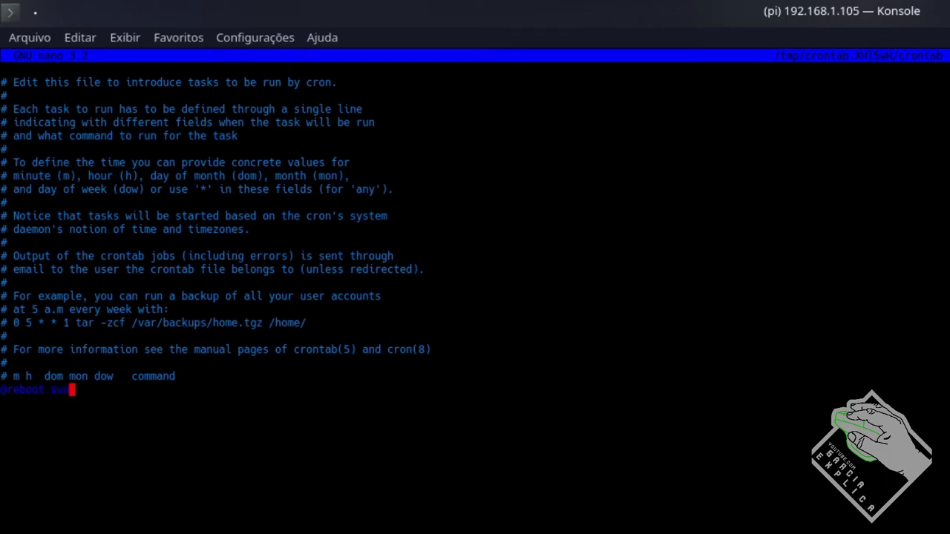
pyautogui.write('2')
pyautogui.hotkey('ctrl', 'x')
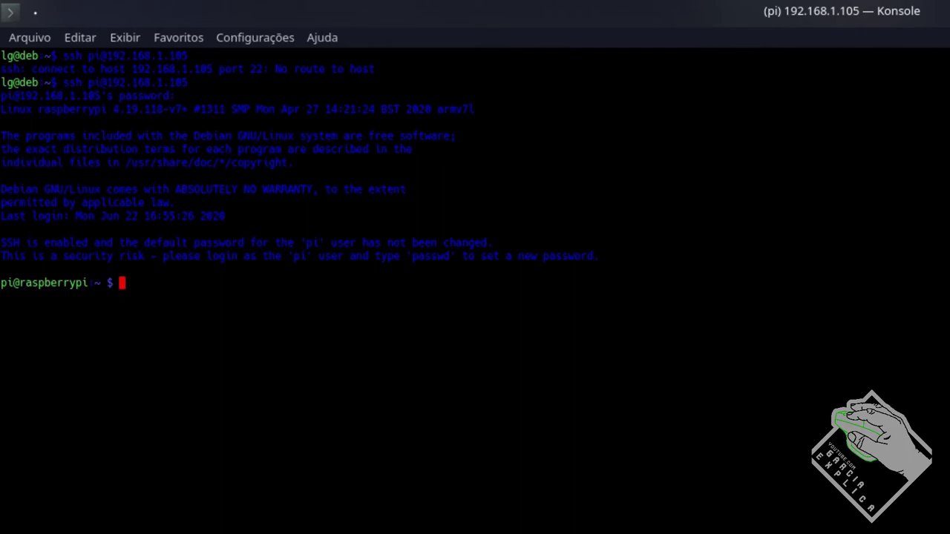
pyautogui.write('crontab -e')
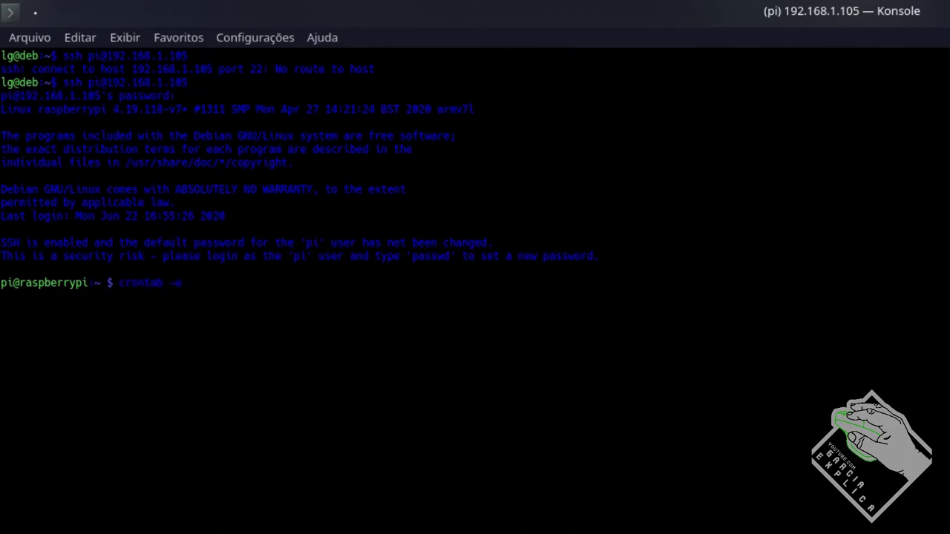
pyautogui.press('Return')
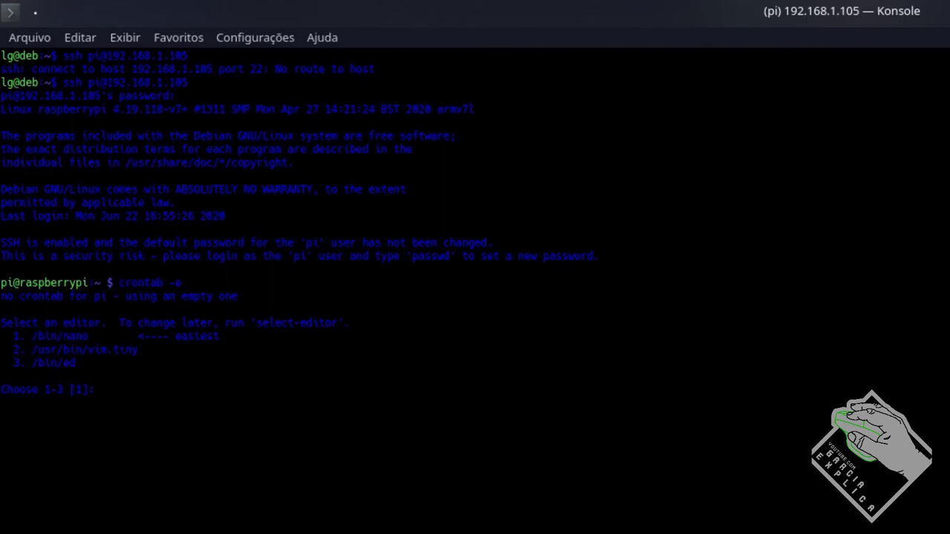
pyautogui.press('Return')
pyautogui.press('Down')
pyautogui.press('Down')
pyautogui.press('Down')
pyautogui.press('Down')
pyautogui.press('Down')
pyautogui.press('Down')
pyautogui.press('Down')
pyautogui.press('Down')
pyautogui.press('Down')
pyautogui.press('Down')
pyautogui.press('Down')
pyautogui.press('Down')
pyautogui.press('Down')
pyautogui.press('Down')
pyautogui.press('Down')
pyautogui.press('Down')
pyautogui.press('Down')
pyautogui.press('Down')
pyautogui.press('Down')
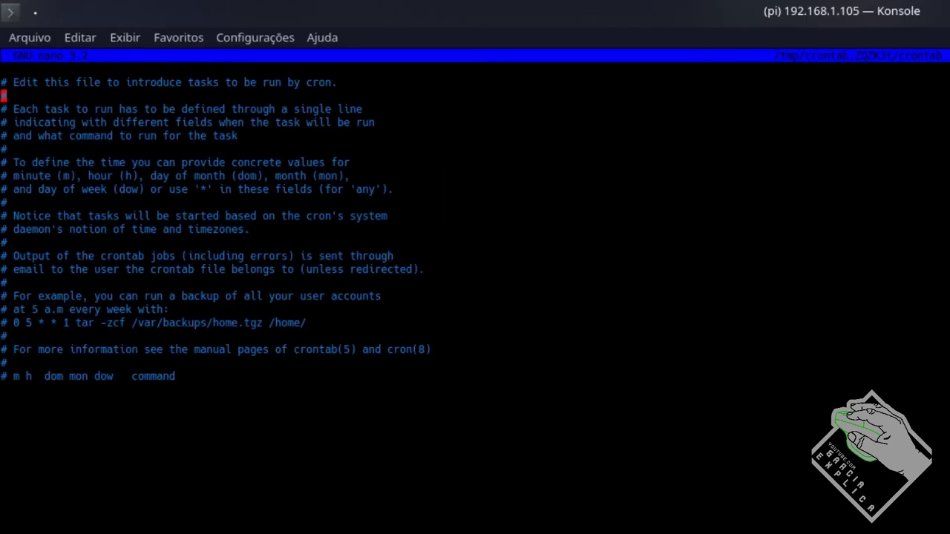
pyautogui.press('Down')
pyautogui.press('Down')
pyautogui.press('Down')
pyautogui.press('Down')
pyautogui.write('*reboot sud')
pyautogui.write('o ntpda')
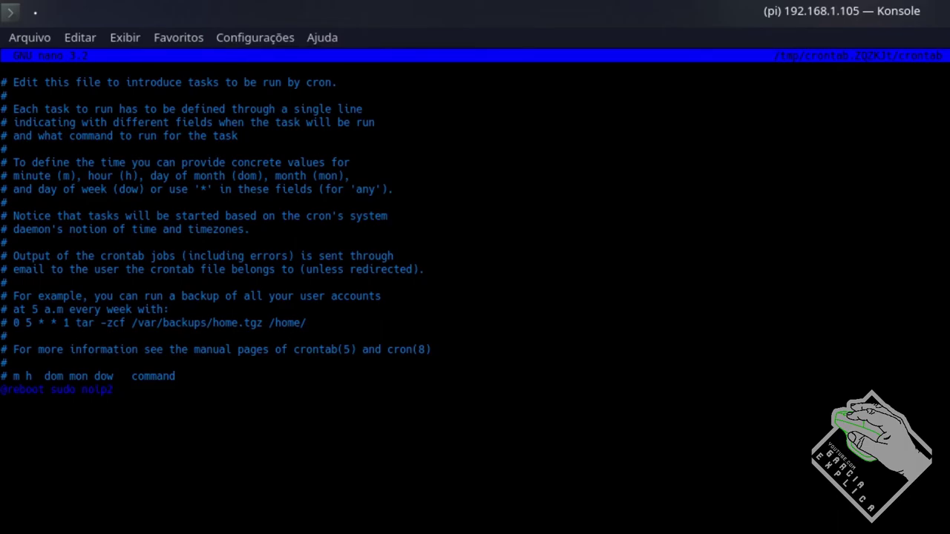
pyautogui.hotkey('ctrl', 'x')
pyautogui.press('Return')
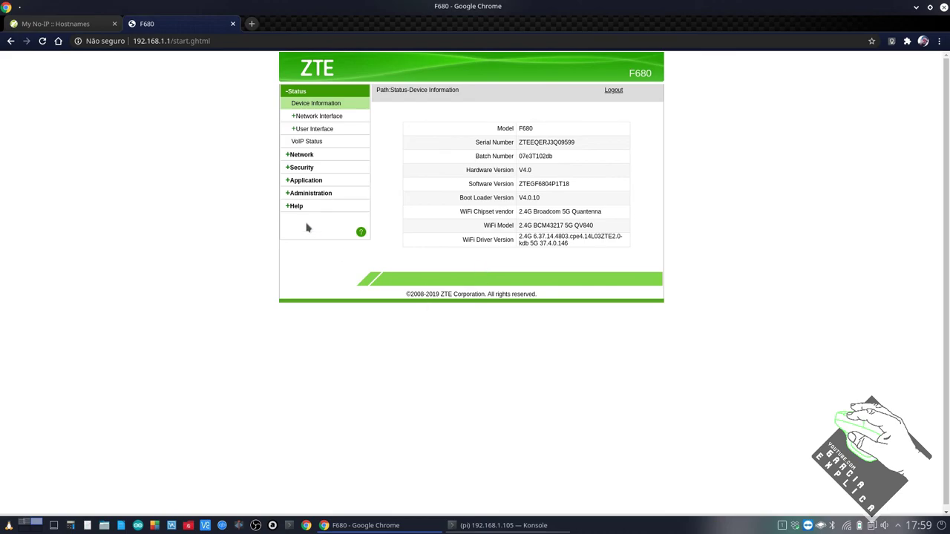
# In the ZTE F680 router's web interface, open the Application section's DDNS settings and examine them
pyautogui.click(317, 196)
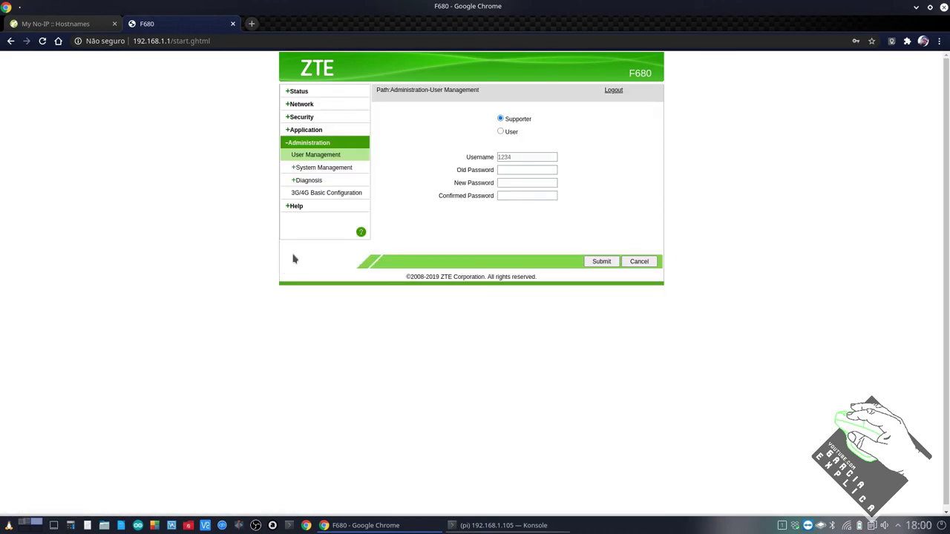
pyautogui.click(303, 131)
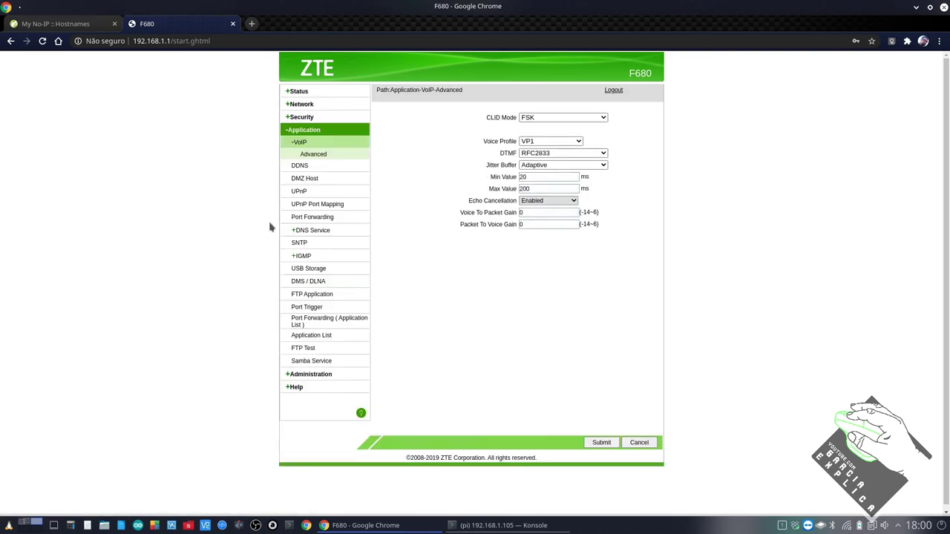
pyautogui.click(296, 169)
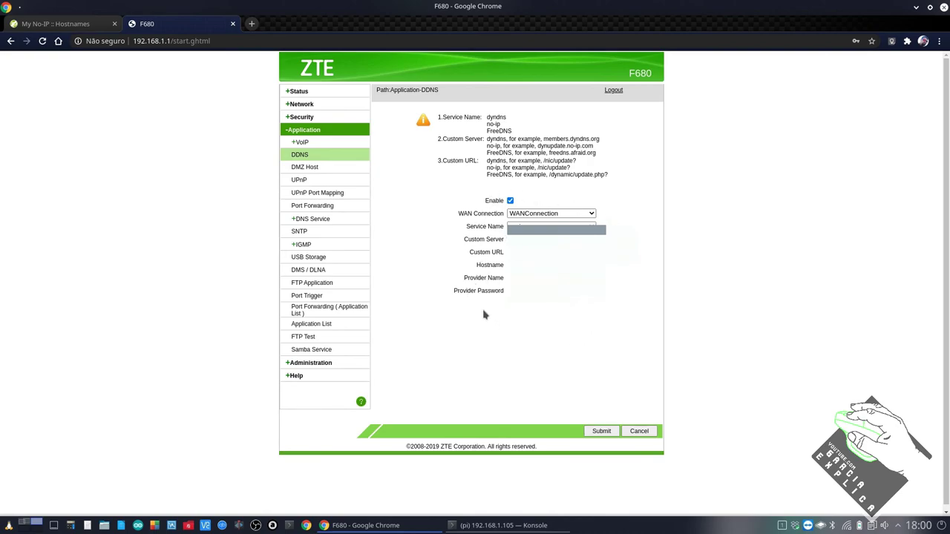
# Open the router's DMZ Host settings, examine the DMZ host IP address, and switch to the Raspberry Pi terminal in Konsole
pyautogui.click(321, 169)
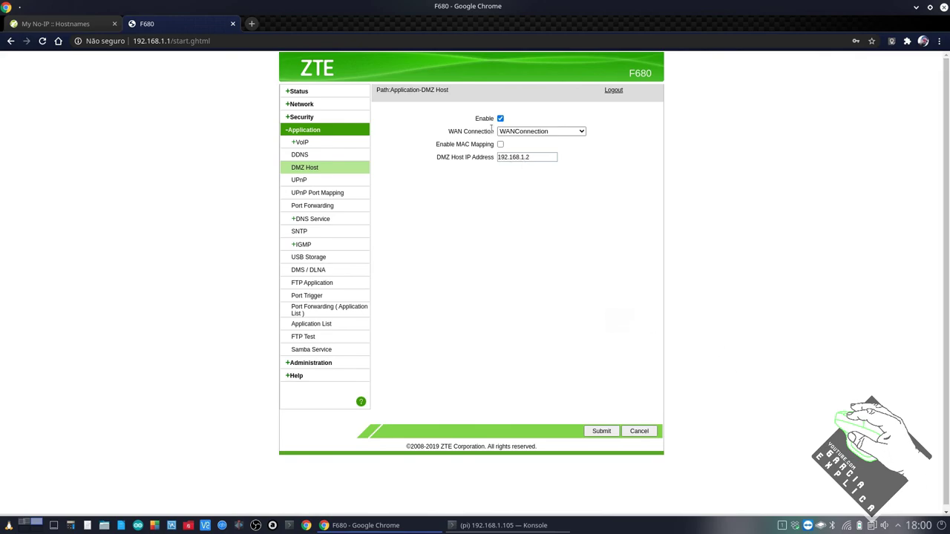
pyautogui.doubleClick(512, 158)
pyautogui.click(547, 526)
pyautogui.click(510, 528)
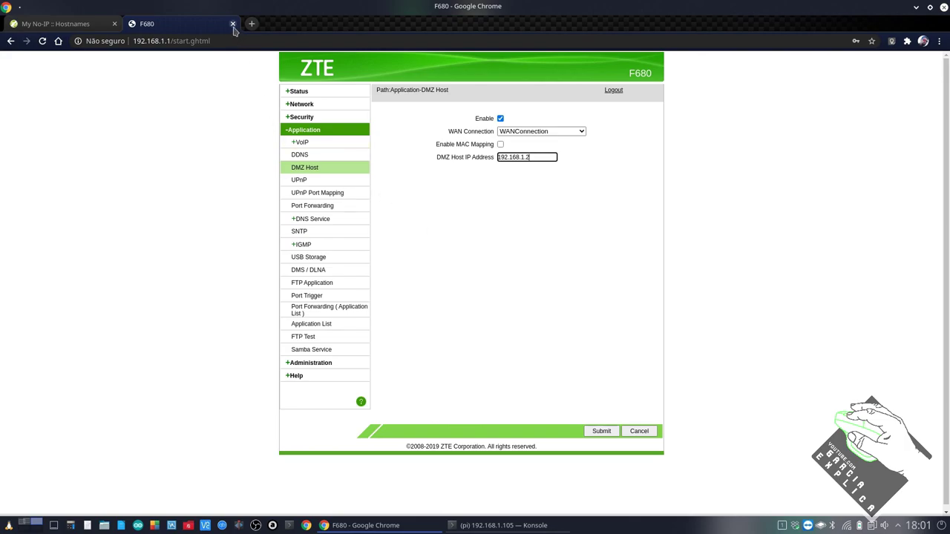
pyautogui.hotkey('alt', 'Tab')
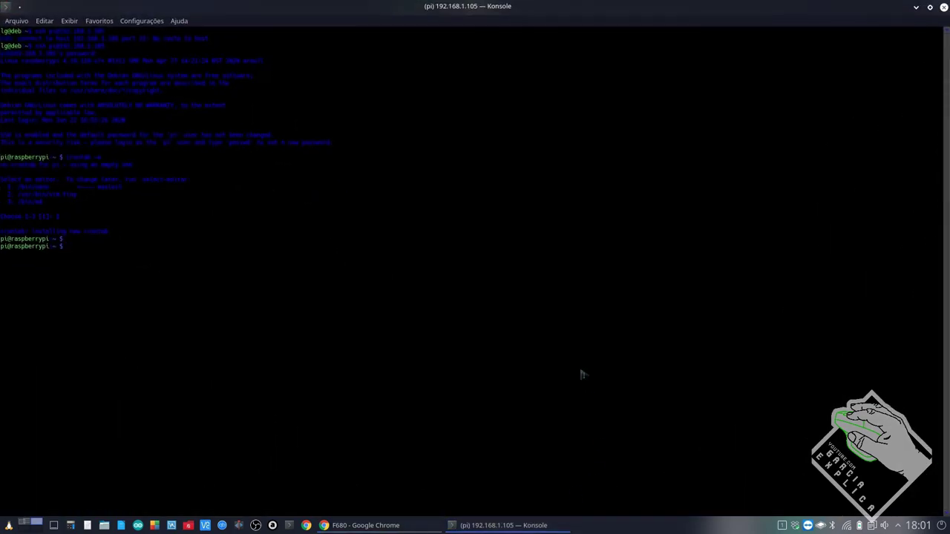